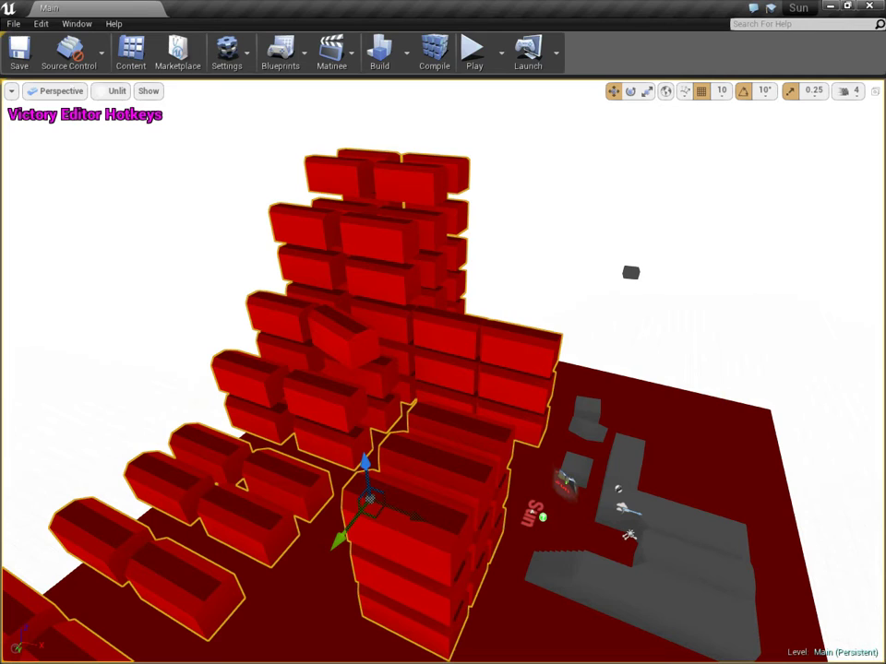
View the project's Rama plugins, Victory Blueprint Library and Victory Editor, in the plugin browser and close it.
left_click(41, 24)
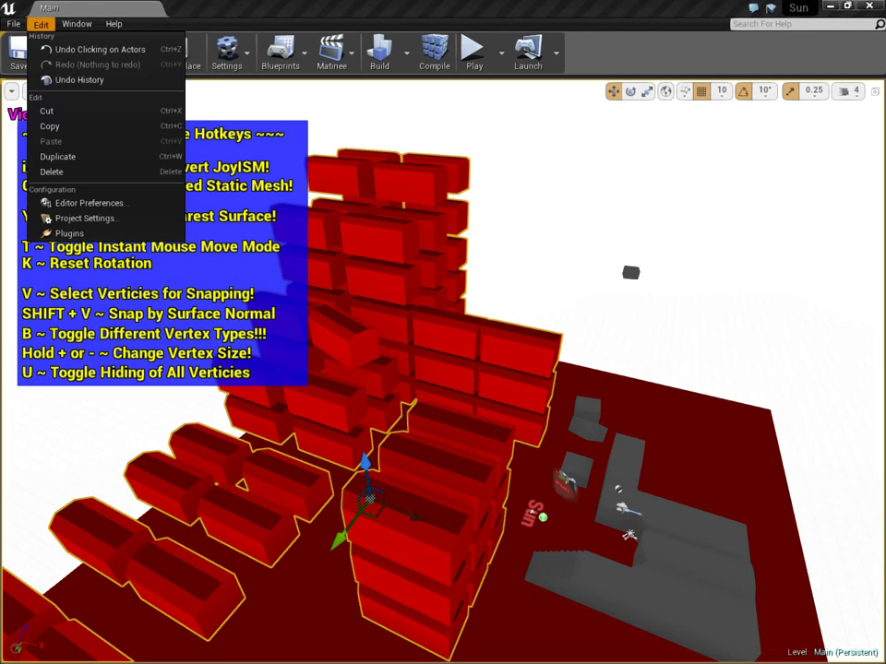
left_click(70, 233)
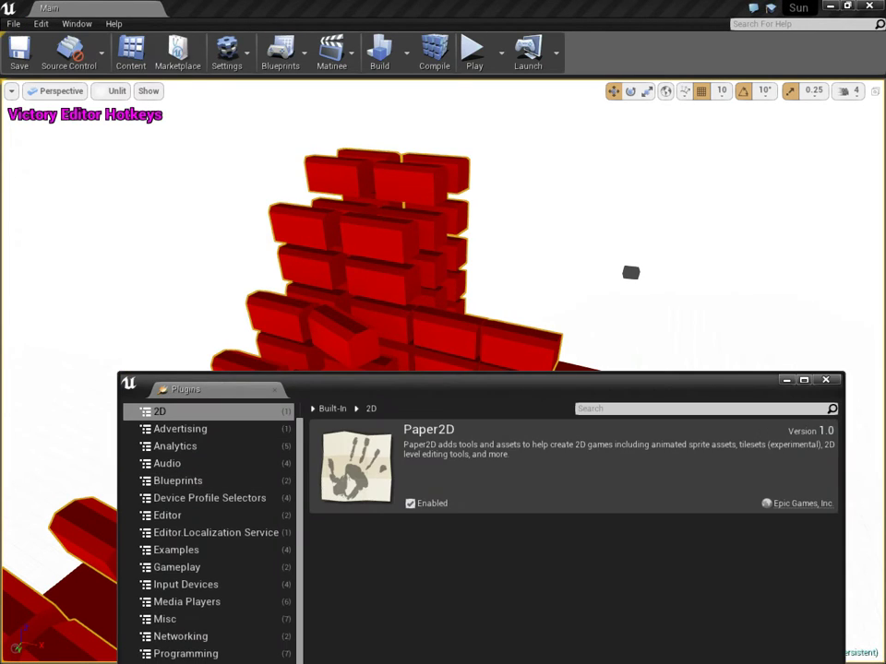
left_click_drag(388, 356, 423, 163)
left_click(199, 547)
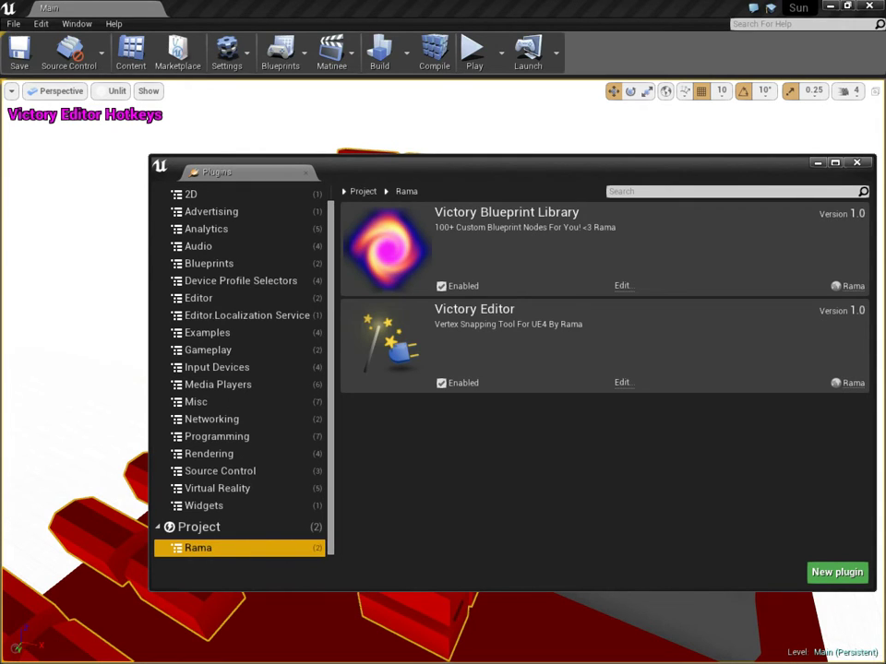
left_click(306, 172)
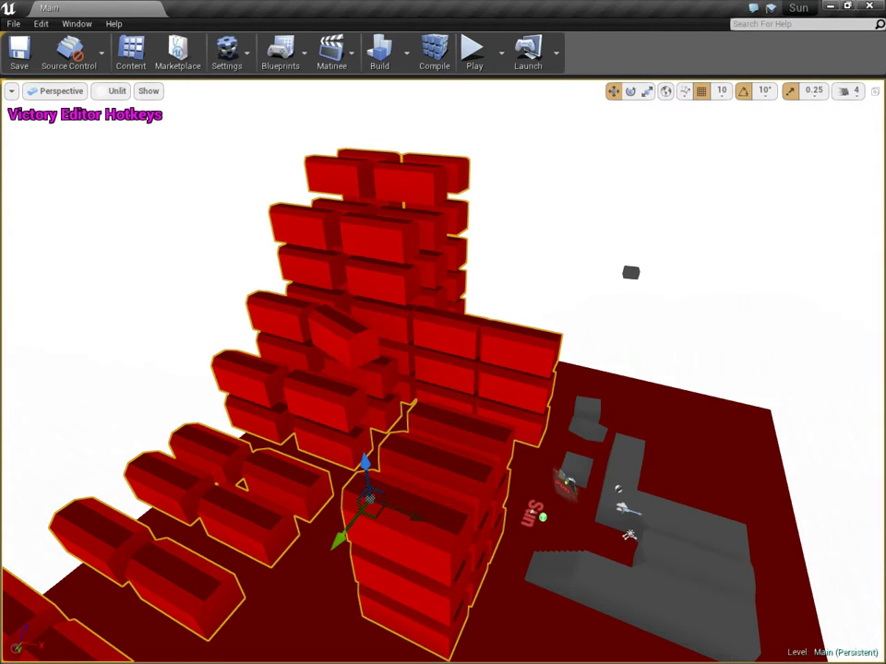
Review the Victory Editor hotkey list, comparing the selection of a grey mesh with that of the red brick structure.
mouse_move(93, 116)
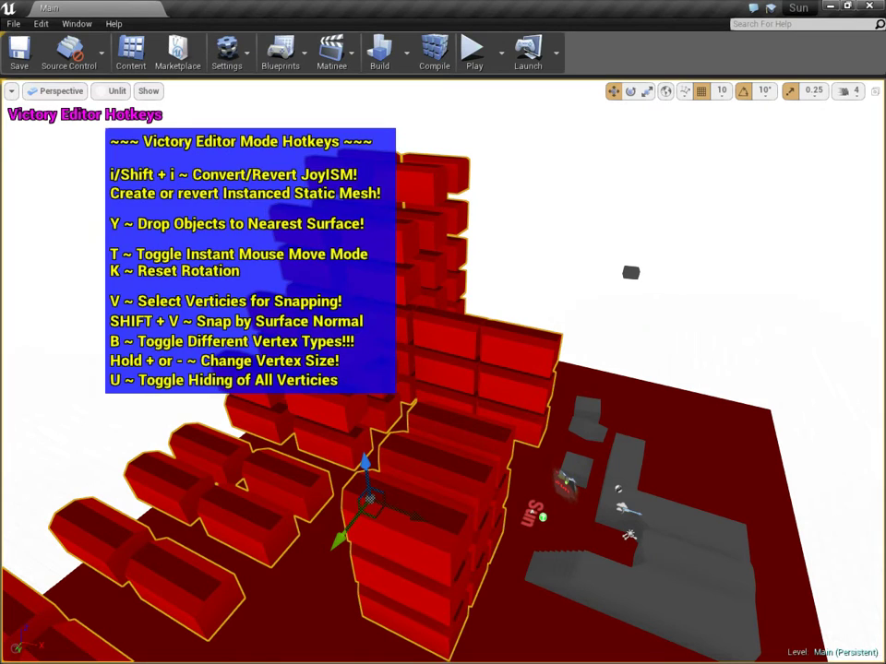
left_click(638, 602)
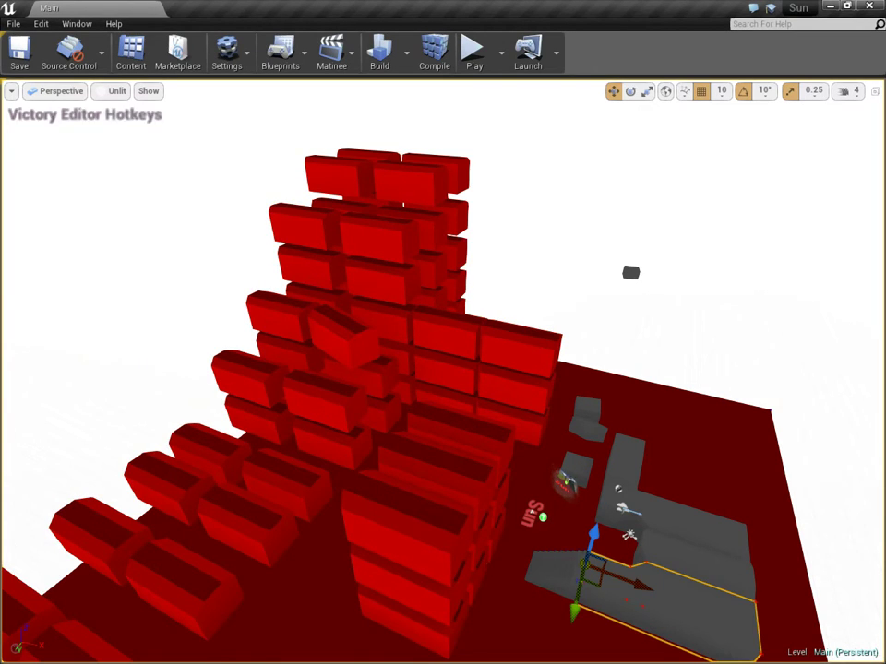
left_click(423, 461)
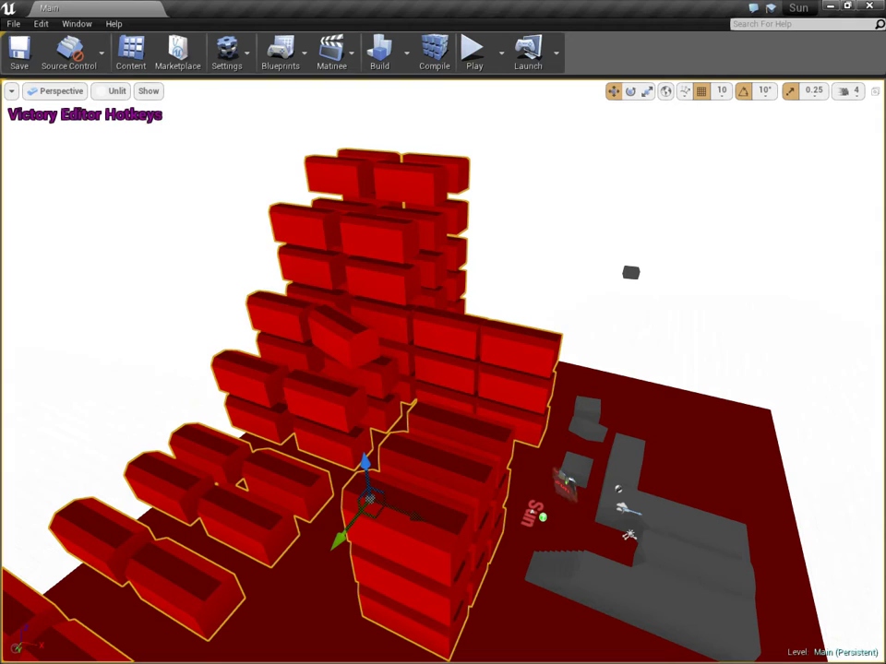
mouse_move(79, 117)
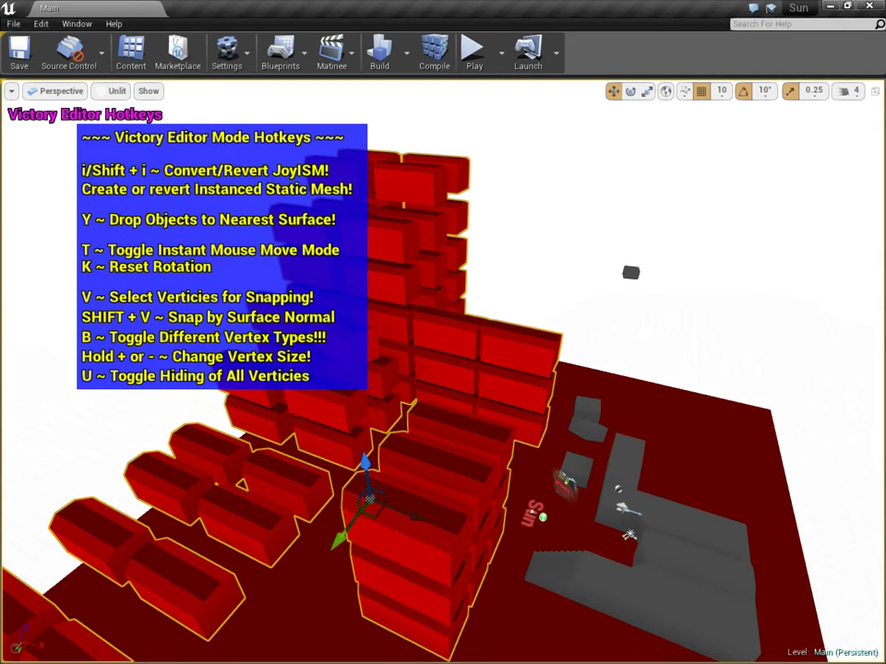
Revert the selected red instanced brick structure to individual static mesh actors and select single bricks to check them.
right_click_drag(443, 387, 299, 395)
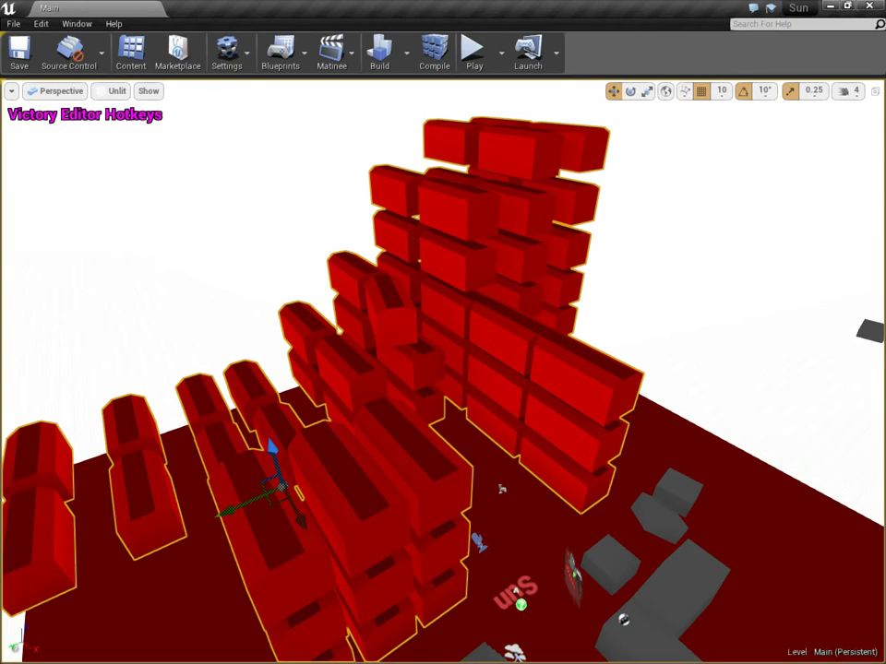
key("ctrl+i")
right_click_drag(462, 512, 421, 451)
left_click(461, 512)
left_click(404, 446)
left_click(429, 521, "ctrl")
left_click(438, 570)
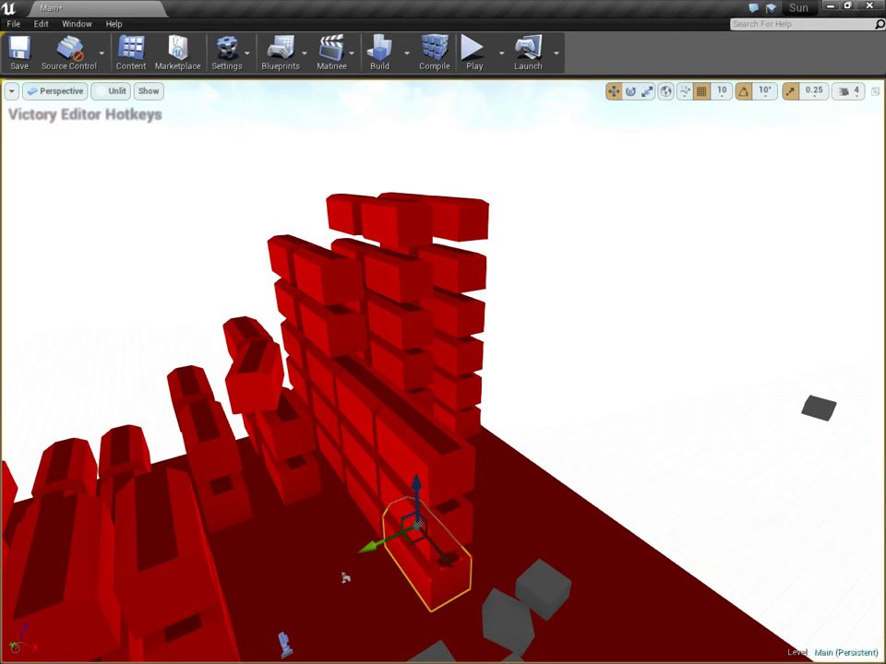
Duplicate a brick in the back row and raise the copy on top of the original.
right_click_drag(438, 570, 249, 563)
left_click(445, 461)
left_click_drag(440, 406, 441, 373, "alt")
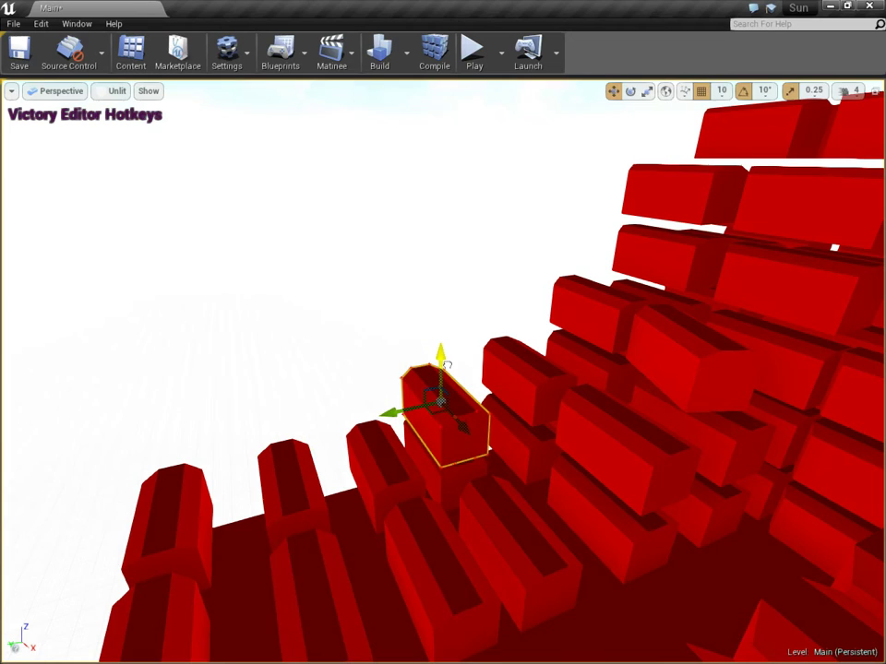
Rotate the next two bricks in the back row so that they stand upright.
right_click_drag(448, 364, 480, 395)
left_click(383, 472)
key("e")
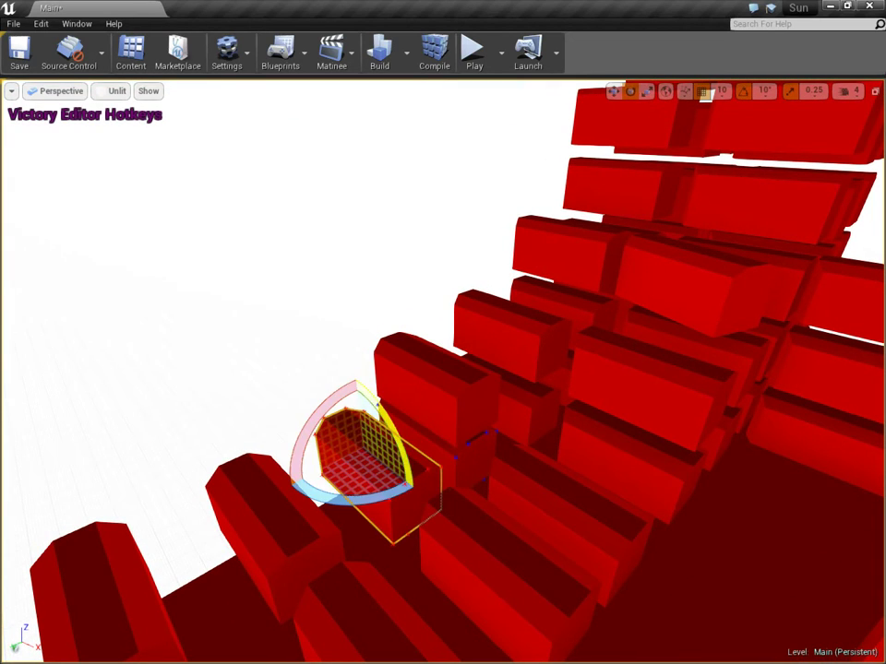
left_click_drag(379, 402, 412, 489)
left_click(288, 535)
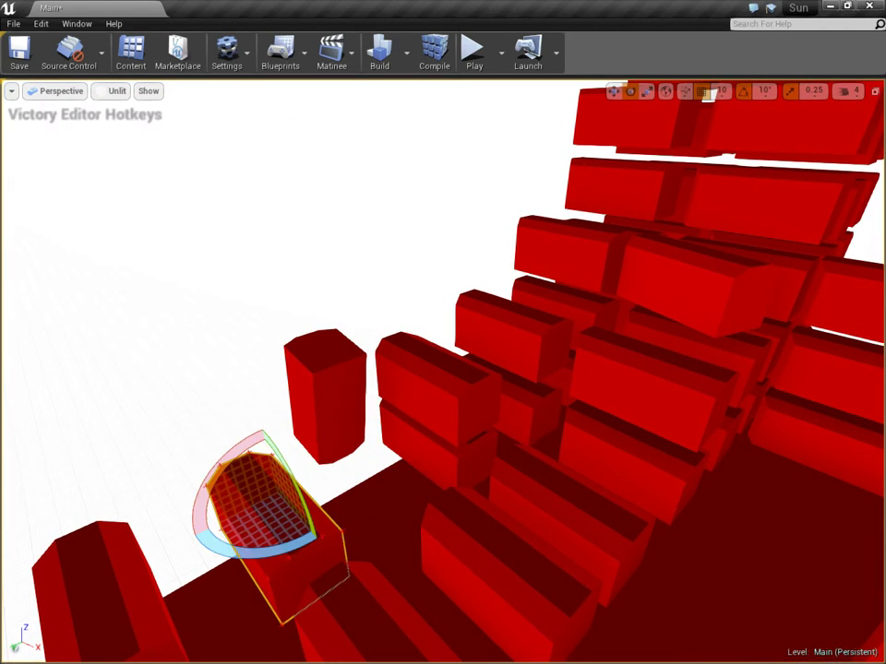
left_click_drag(299, 485, 262, 406)
Scale the second upright brick along its length into a tall column.
key("space")
key("space")
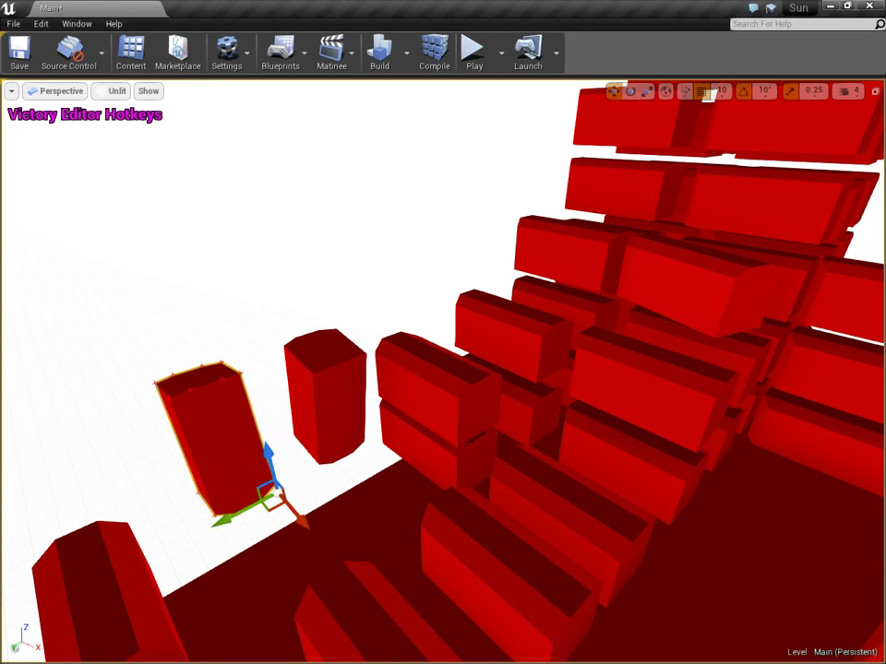
key("space")
key("r")
left_click_drag(264, 447, 264, 351)
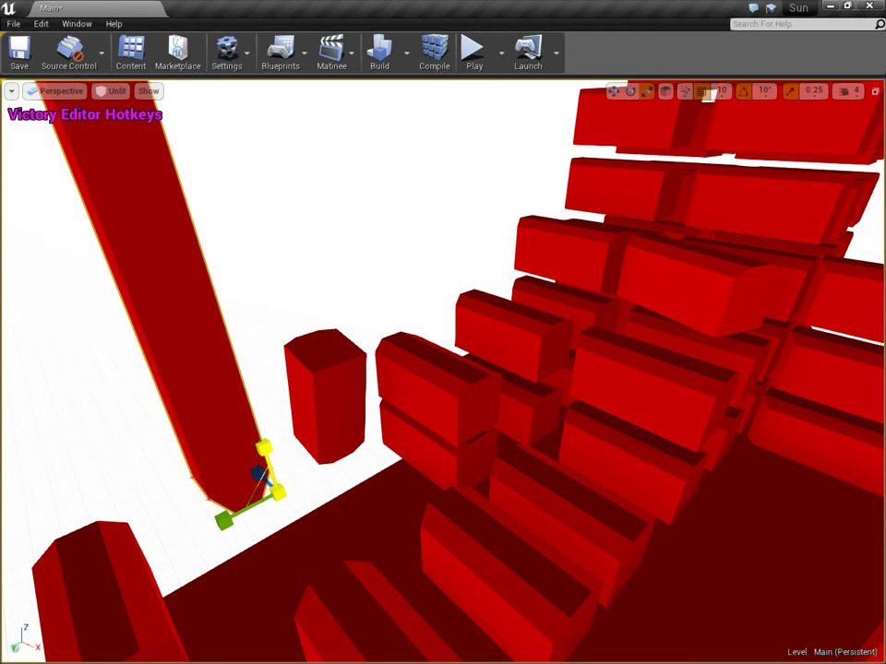
Open the World Outliner and select the Video folder inside Walkway.
right_click_drag(264, 447, 359, 428)
key("s")
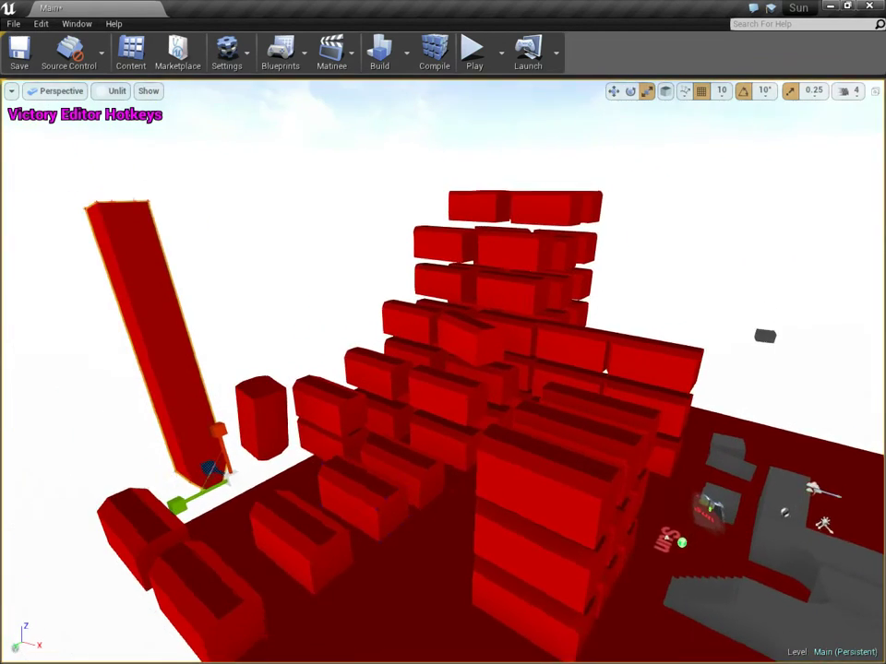
scroll(443, 369, "down", 3)
left_click(76, 23)
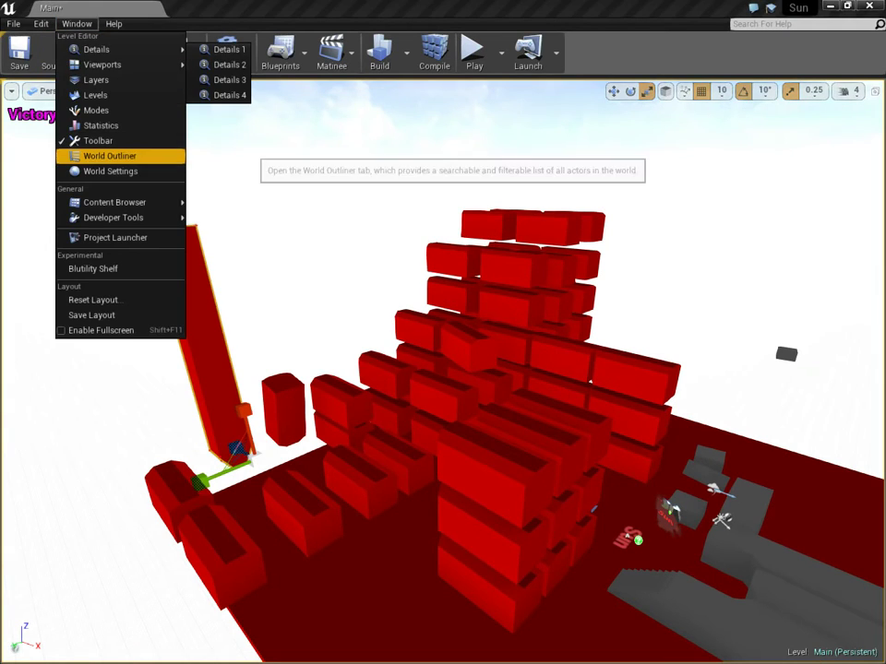
left_click(109, 156)
left_click(610, 152)
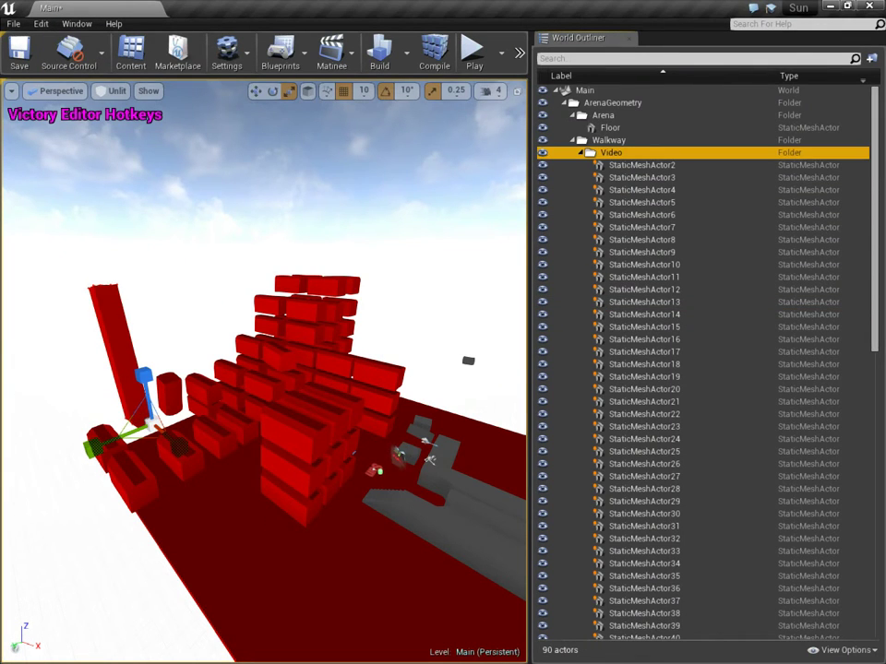
Select all descendants of the Video folder and convert them into a single instanced static mesh actor.
right_click(624, 153)
mouse_move(643, 228)
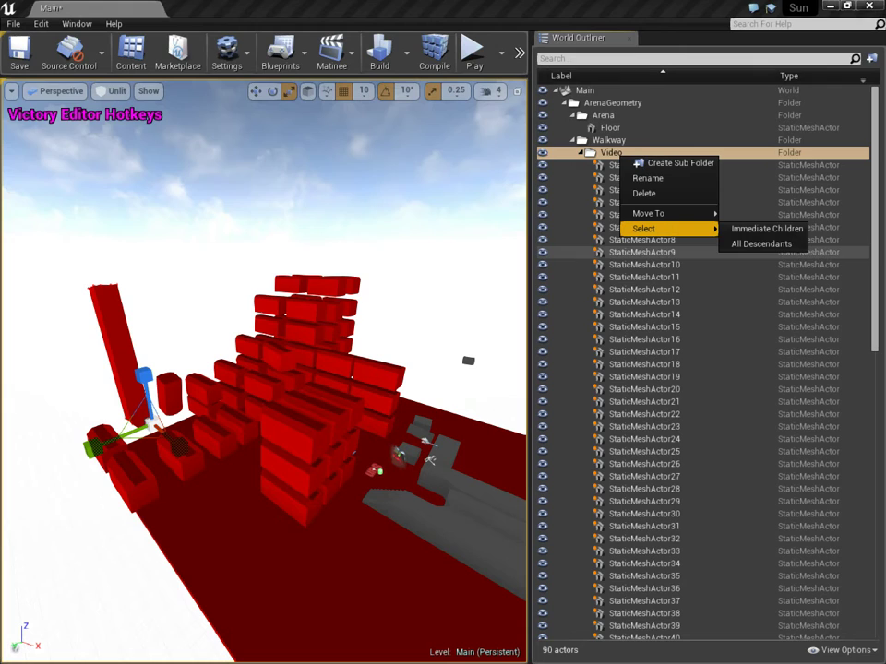
left_click(759, 244)
right_click_drag(268, 369, 262, 334)
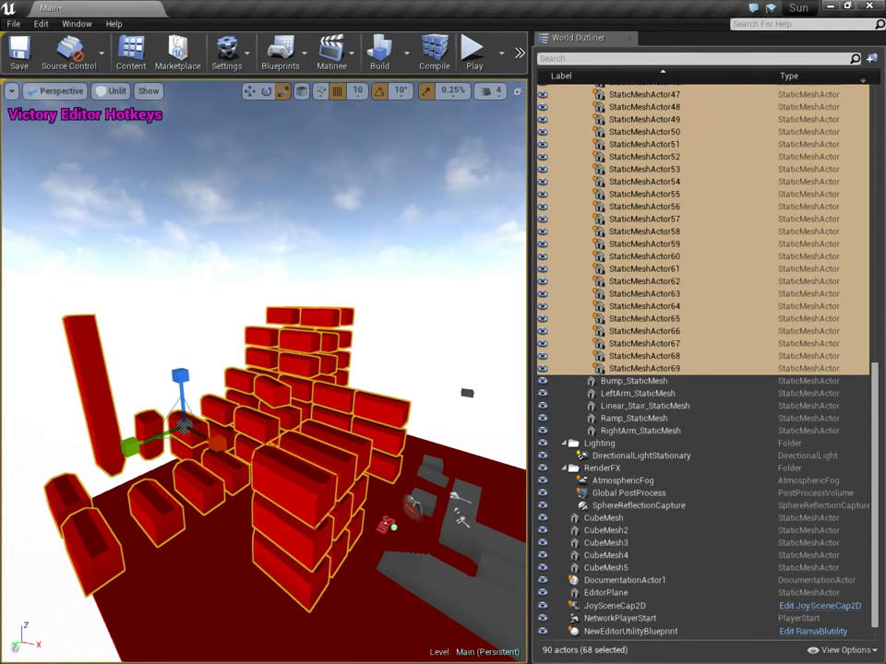
key("shift+i")
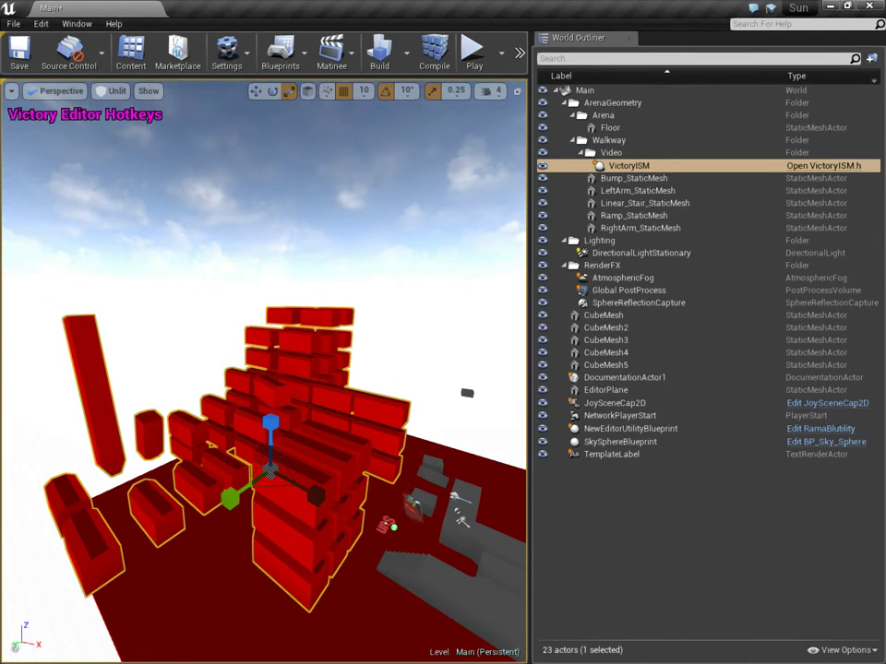
Examine the instanced mesh actor in the Video folder by repeatedly selecting the folder and the actor.
left_click(610, 153)
left_click(629, 166)
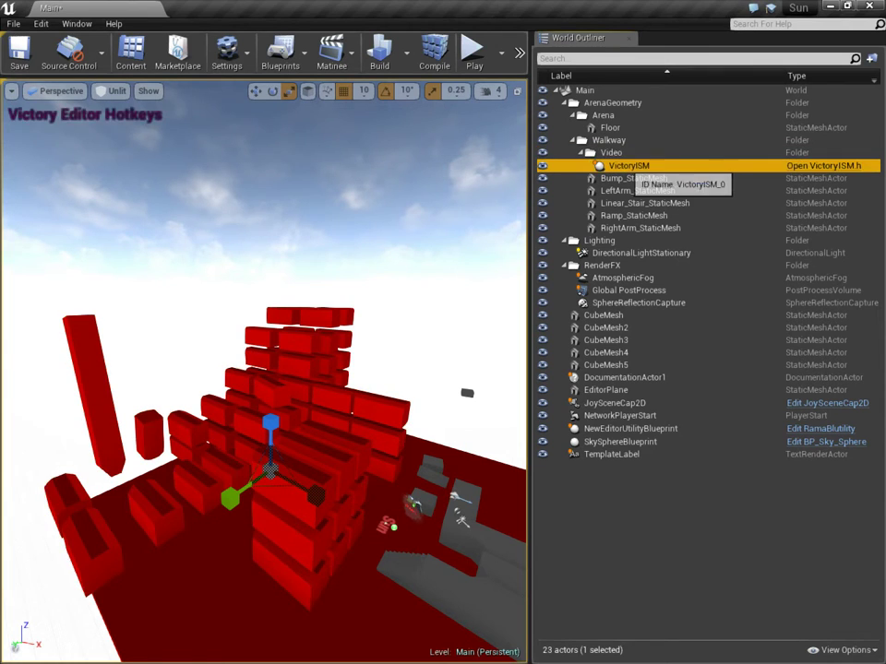
left_click(617, 153)
left_click(623, 165)
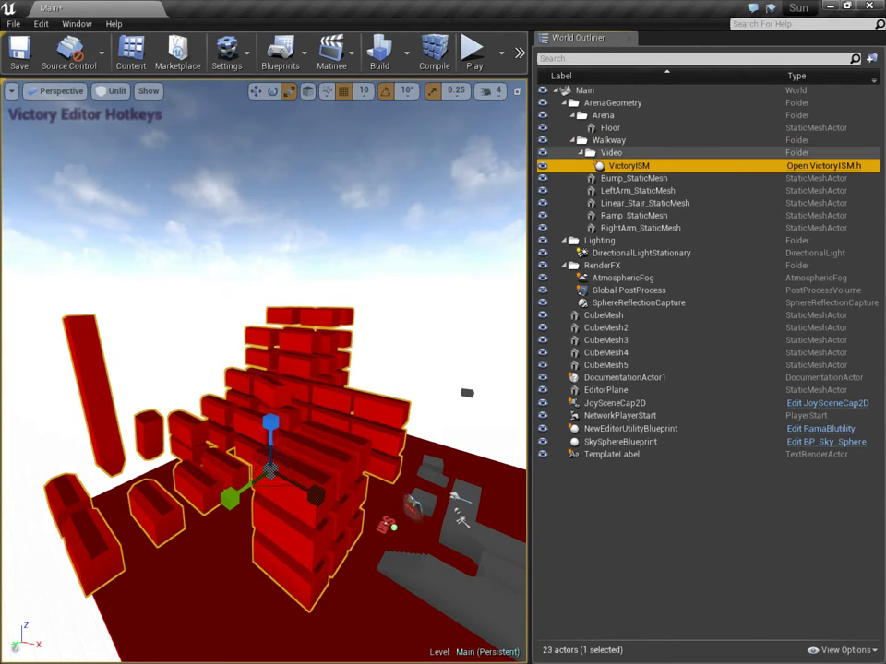
left_click(616, 153)
left_click(623, 165)
right_click_drag(415, 369, 371, 371)
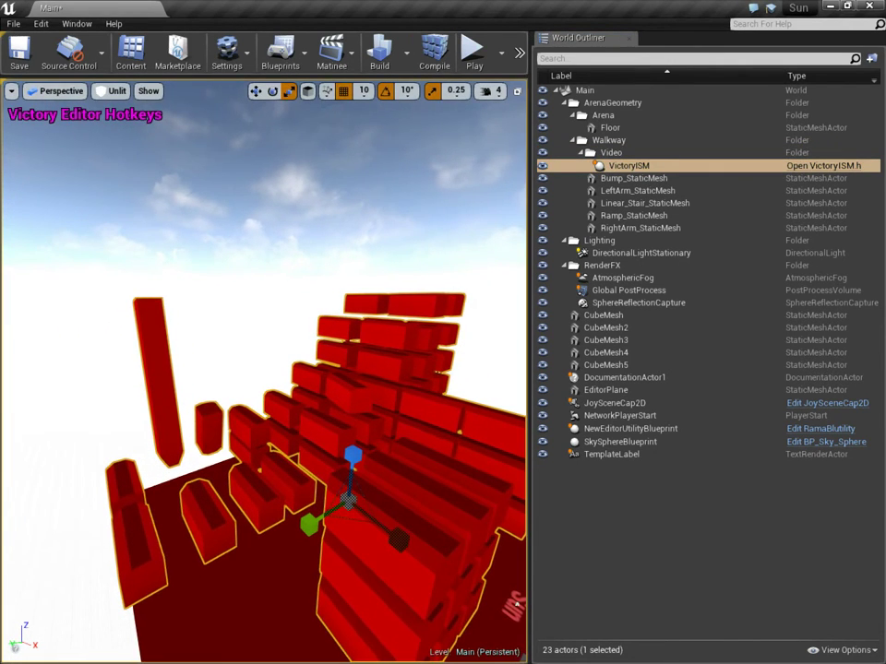
Play the level and run and jump the character across the bricks to test the instanced mesh's collision.
left_click(472, 53)
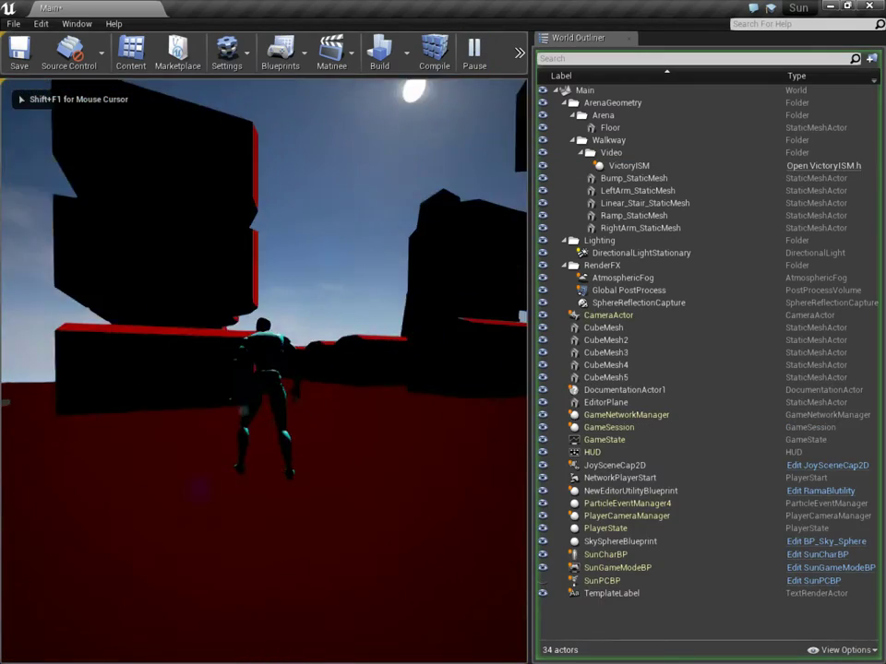
key("w")
key("space")
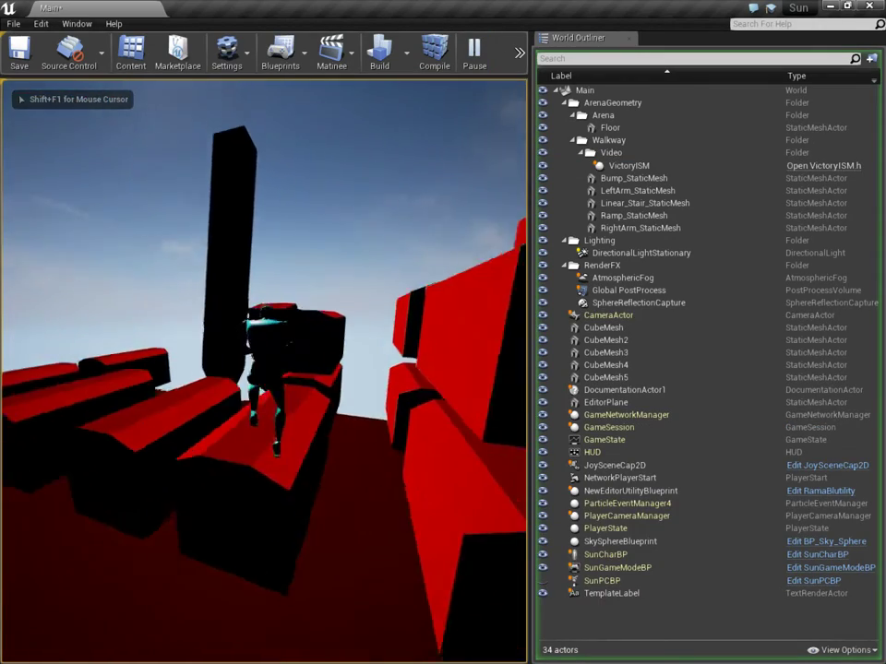
key("w")
key("space")
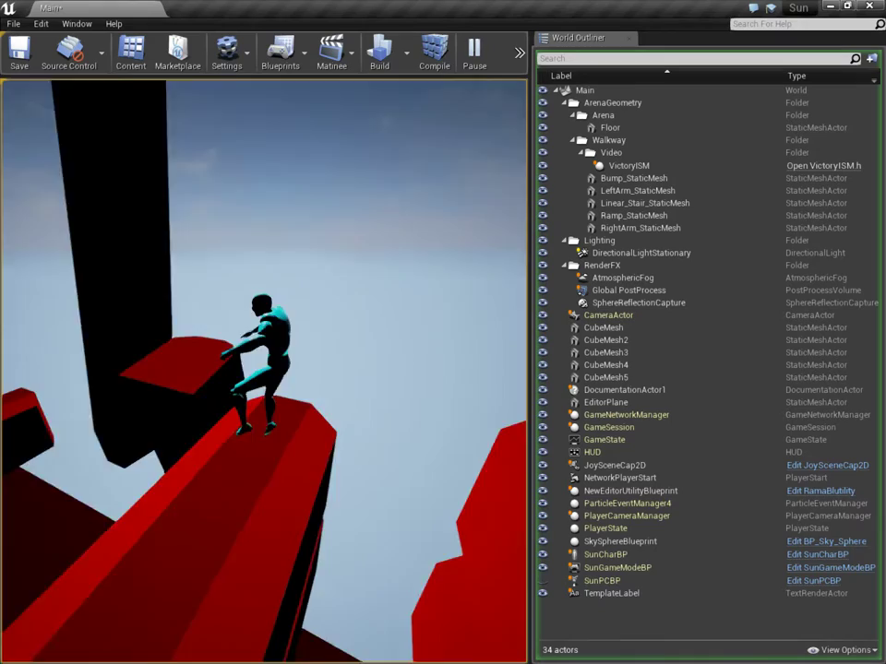
key("w")
key("space")
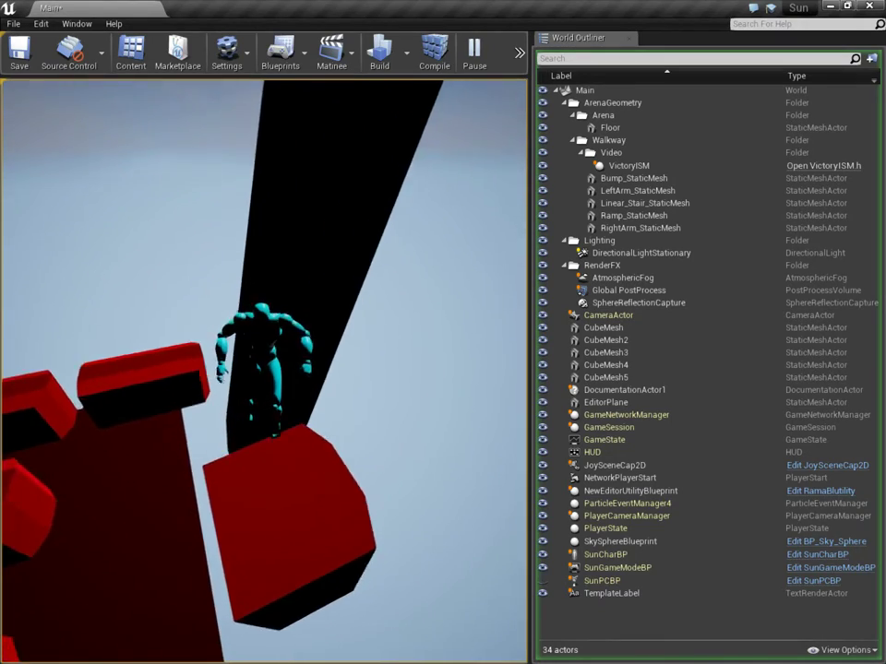
key("w")
key("space")
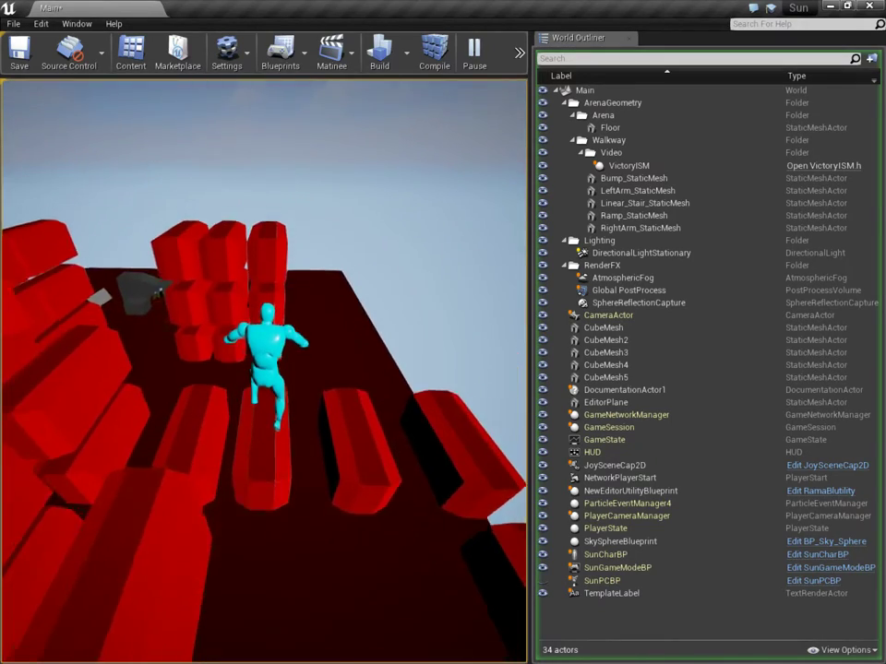
key("w")
key("space")
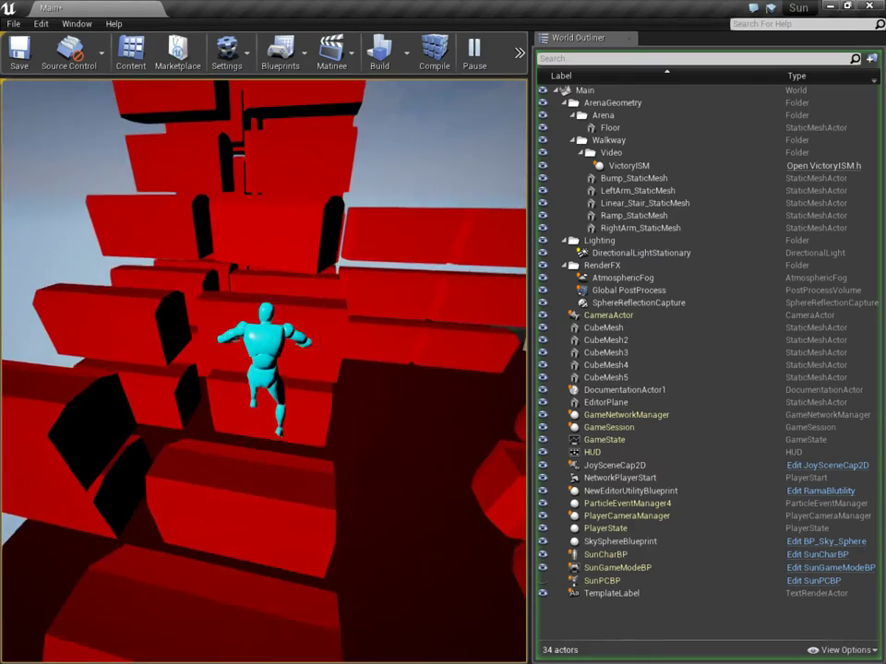
key("w")
key("space")
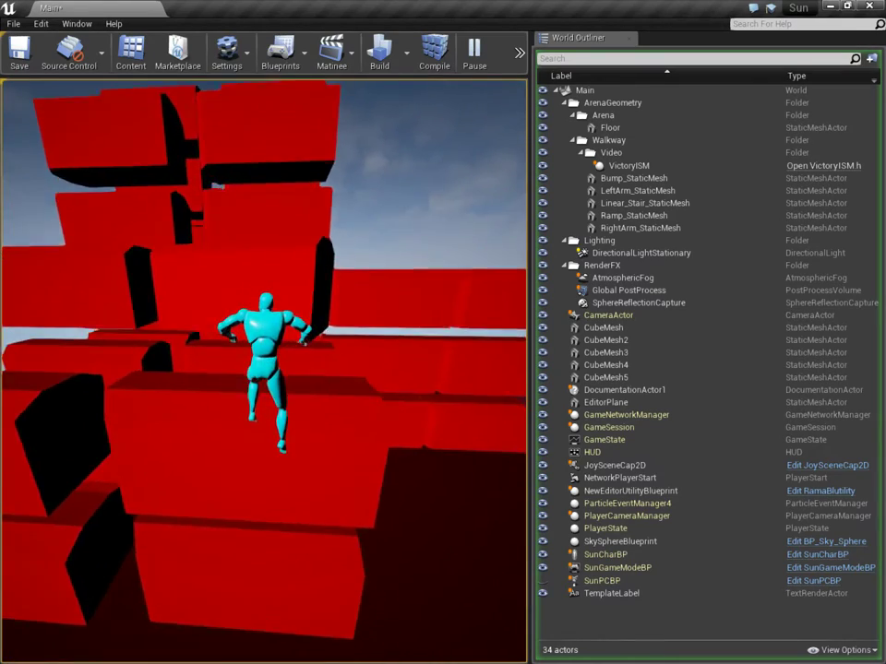
key("w")
End the play session with the console command exit.
key("grave")
key("grave")
type("e")
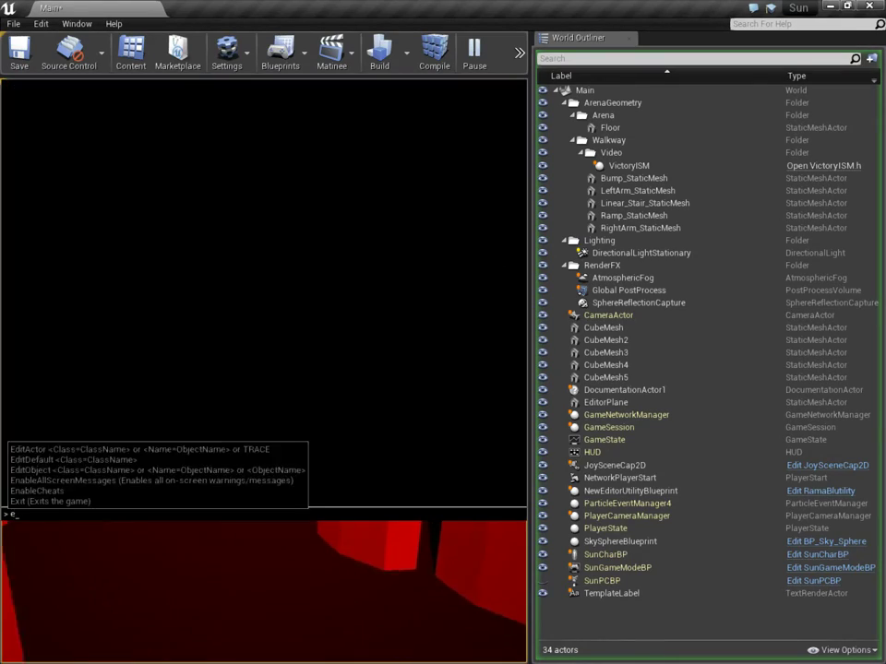
type("xit")
key("Return")
Close the World Outliner so the viewport fills the editor again.
right_click_drag(263, 369, 468, 393)
key("w")
left_click(629, 38)
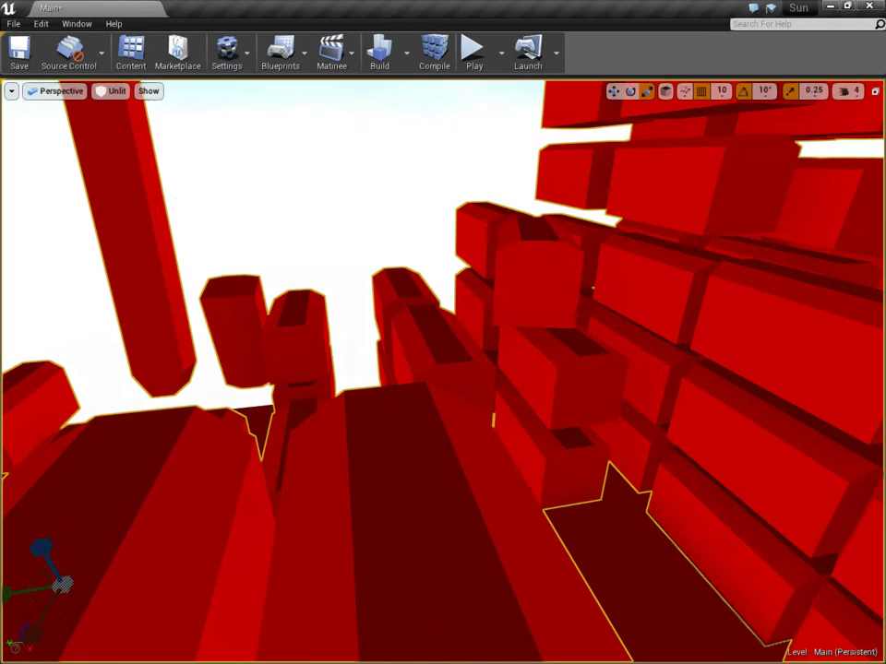
Examine the Instanced Static Mesh Actor Class option in the project's Victory Ed Engine Settings and close the settings.
right_click_drag(442, 350, 513, 323)
key("s")
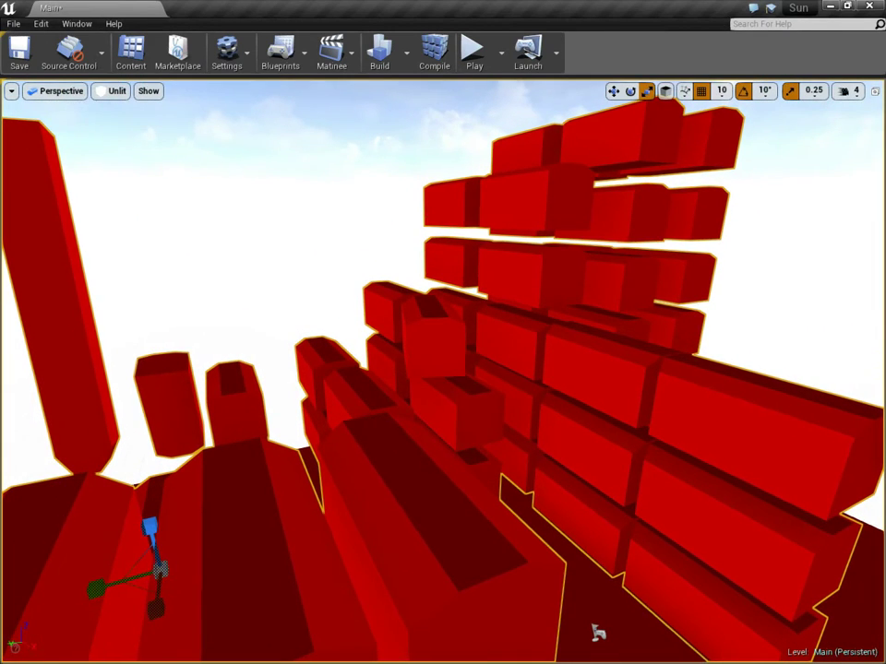
left_click(41, 24)
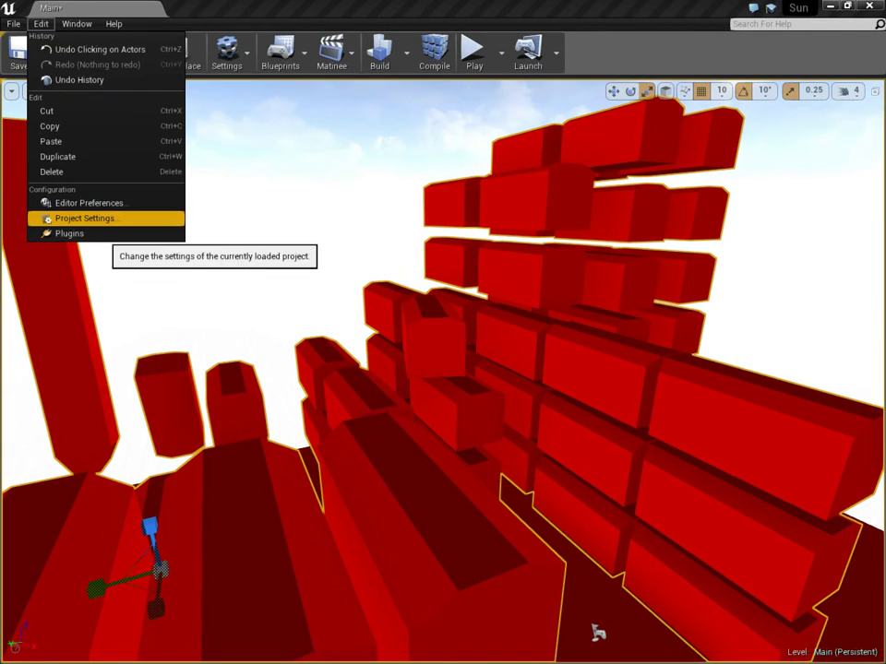
key("Return")
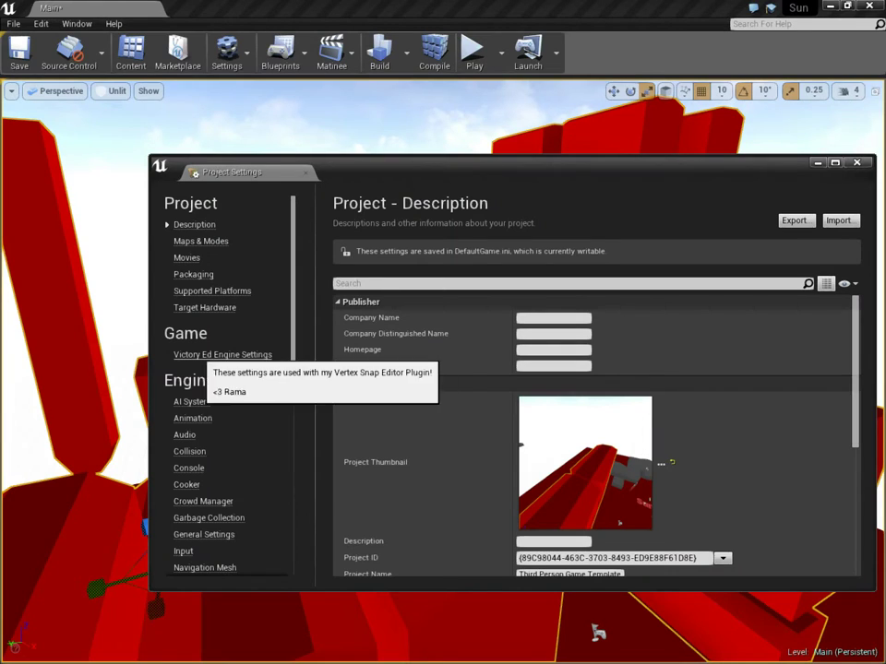
left_click(237, 355)
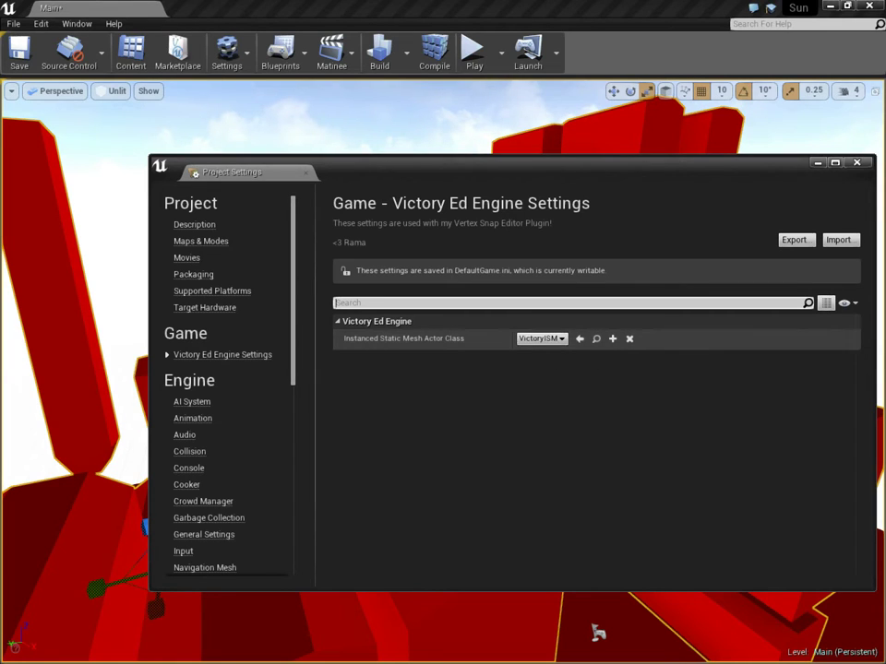
left_click(306, 172)
Create a Blueprint Class in the BP content folder with Actor as its parent and name it VideoISM.
left_click(131, 52)
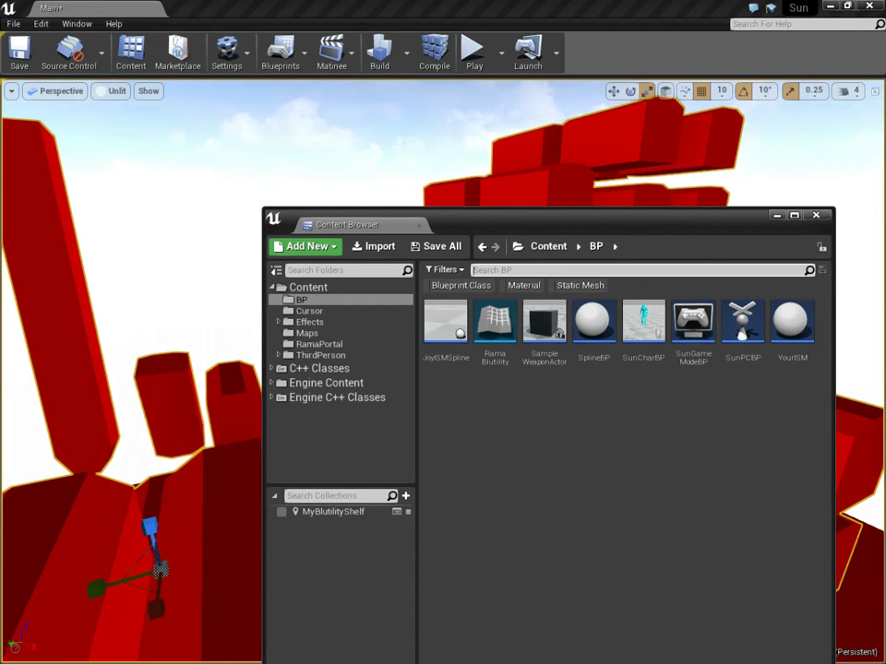
left_click(307, 246)
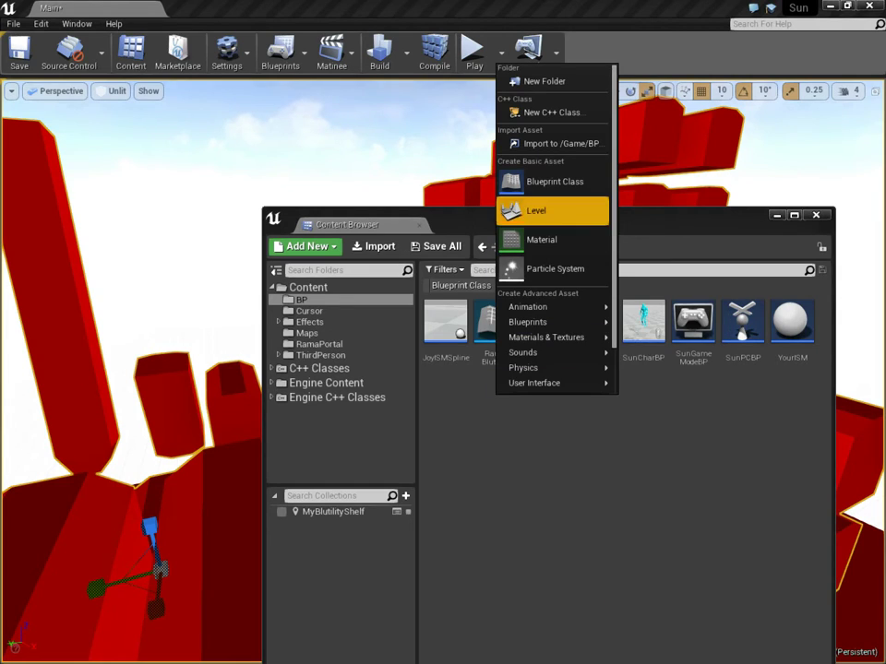
left_click(544, 180)
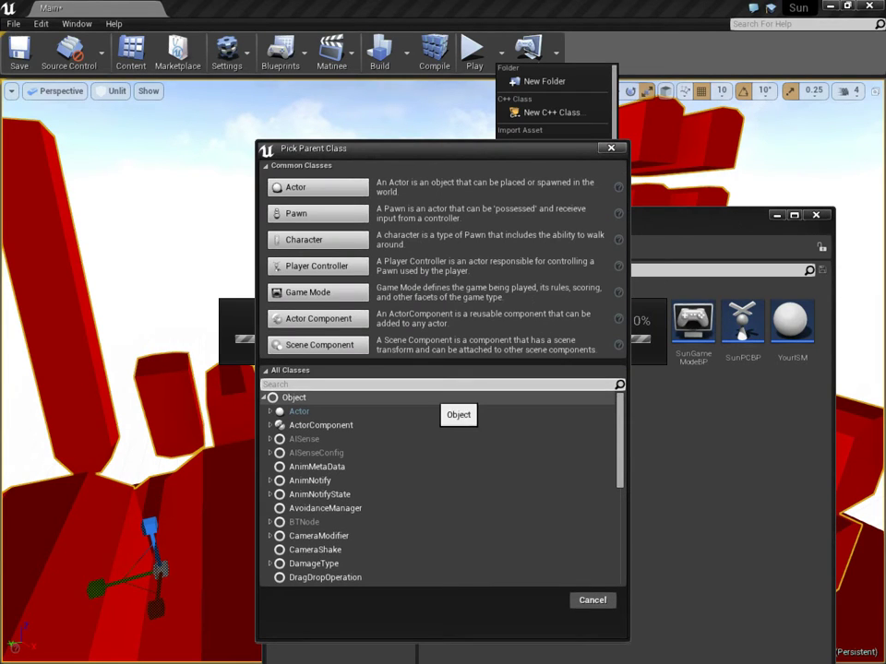
type("VideoISM")
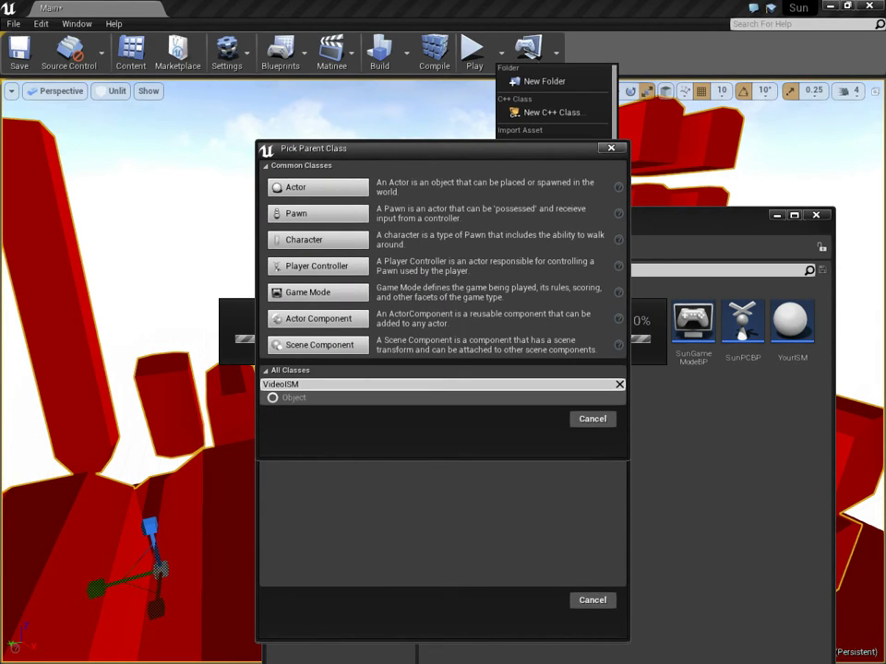
left_click(318, 188)
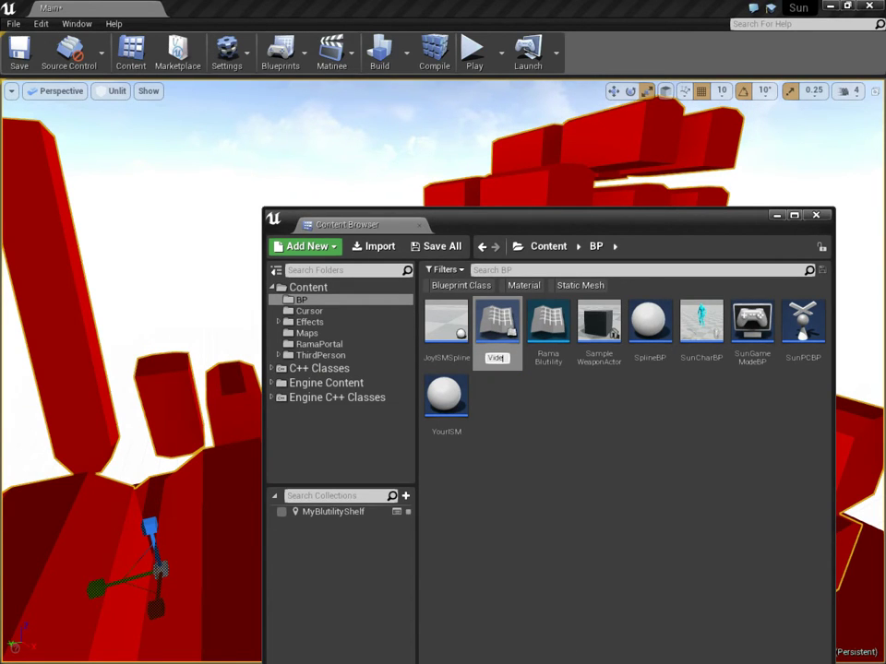
type("VideoISM")
key("Return")
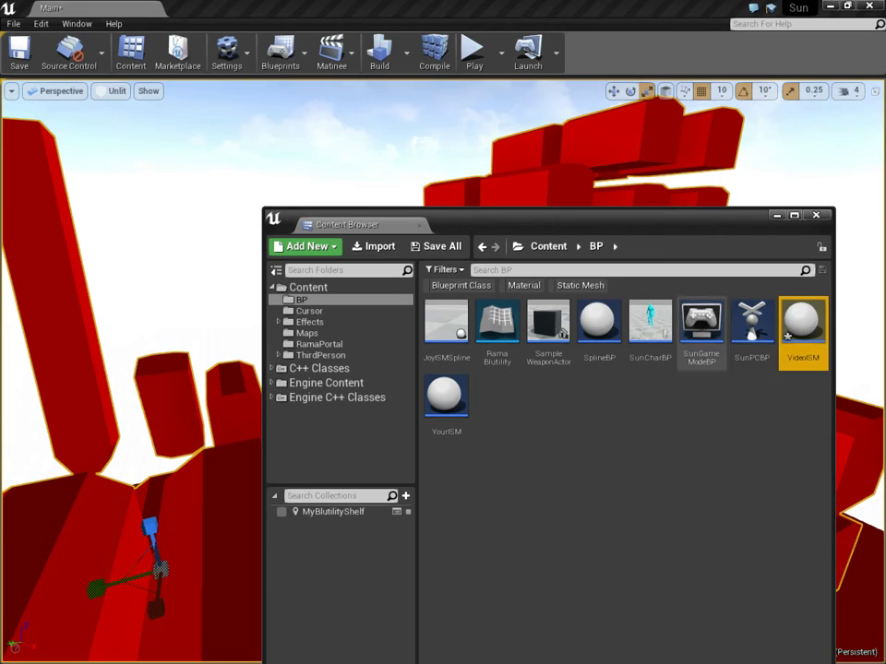
Add an Instanced Static Mesh component to the VideoISM blueprint as its scene root, and save and close the blueprint.
double_click(803, 323)
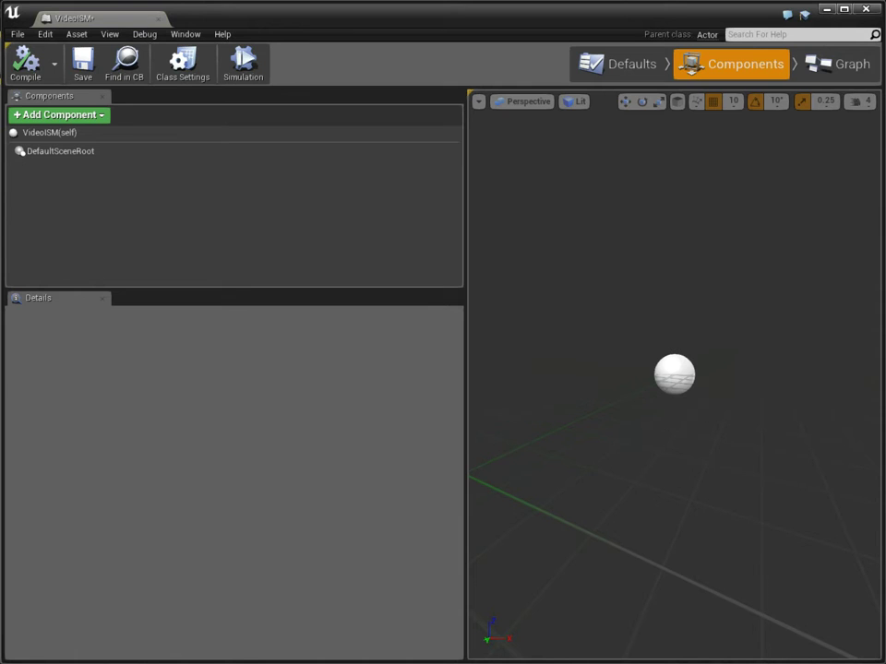
left_click(57, 115)
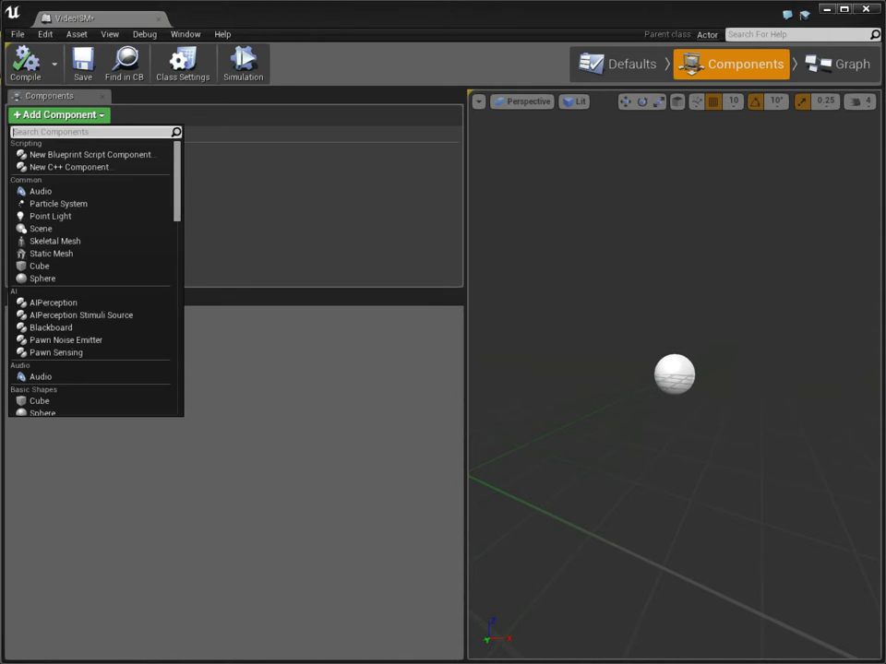
type("instan")
left_click(88, 168)
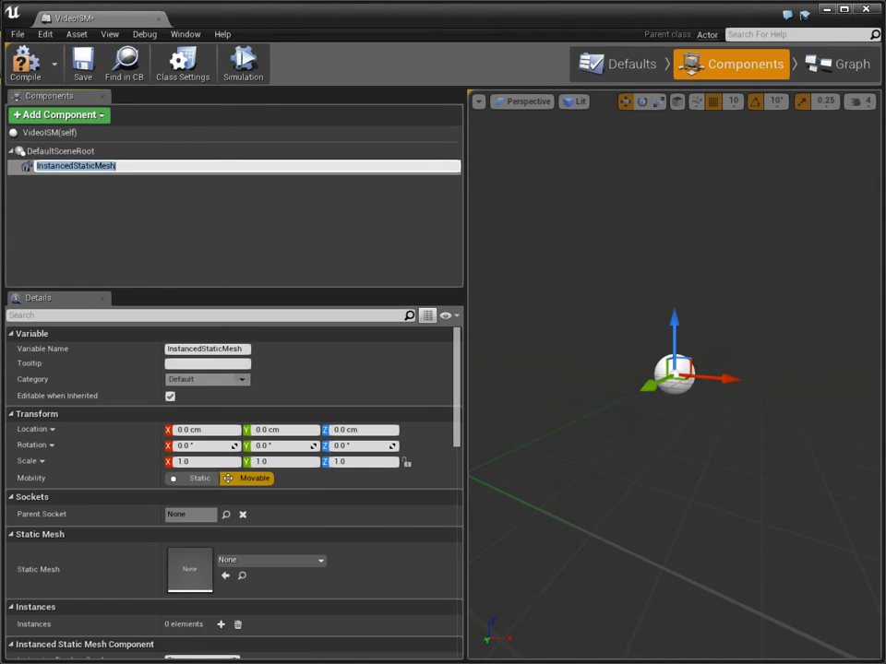
left_click(76, 179)
left_click_drag(73, 165, 65, 152)
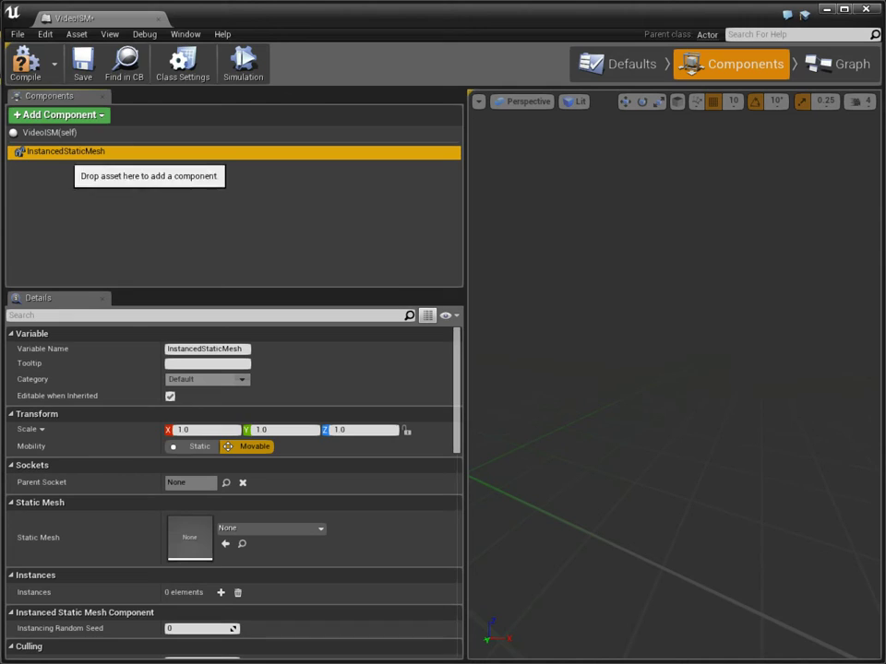
left_click(83, 62)
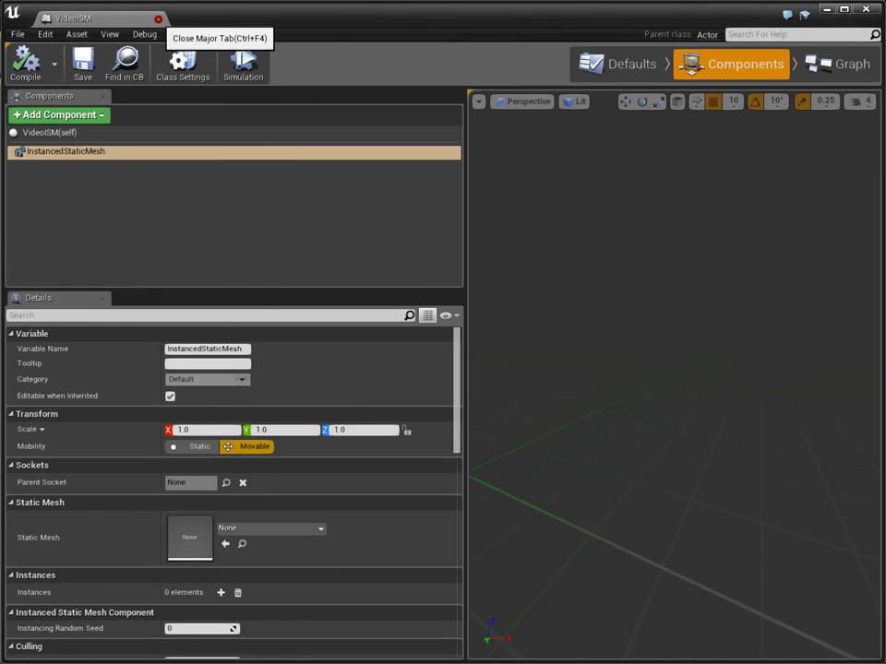
left_click(159, 18)
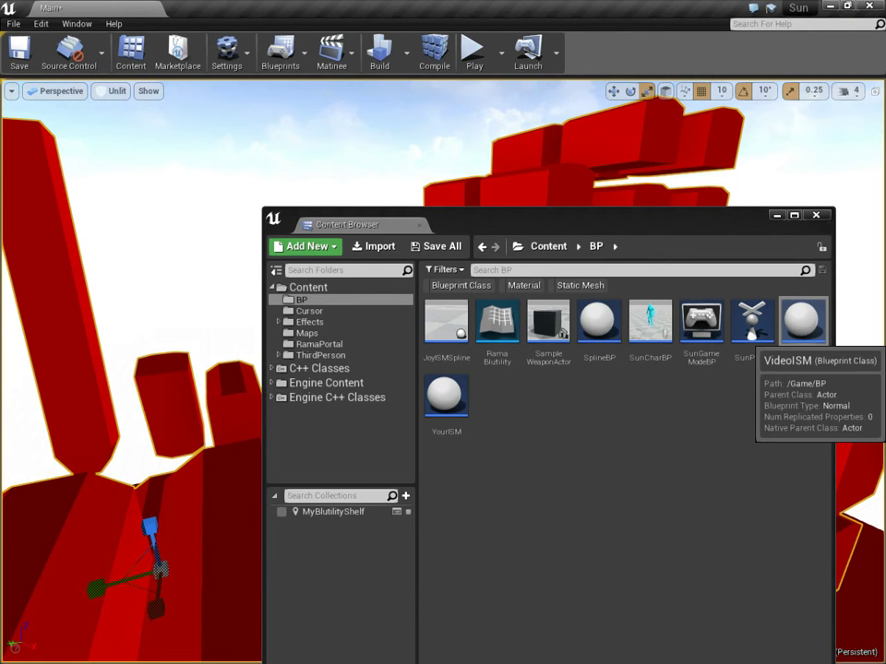
Search the Instanced Static Mesh Actor Class choices in the Victory Ed Engine Settings for "video", leave the class as is and return to the level.
left_click(40, 23)
left_click(84, 218)
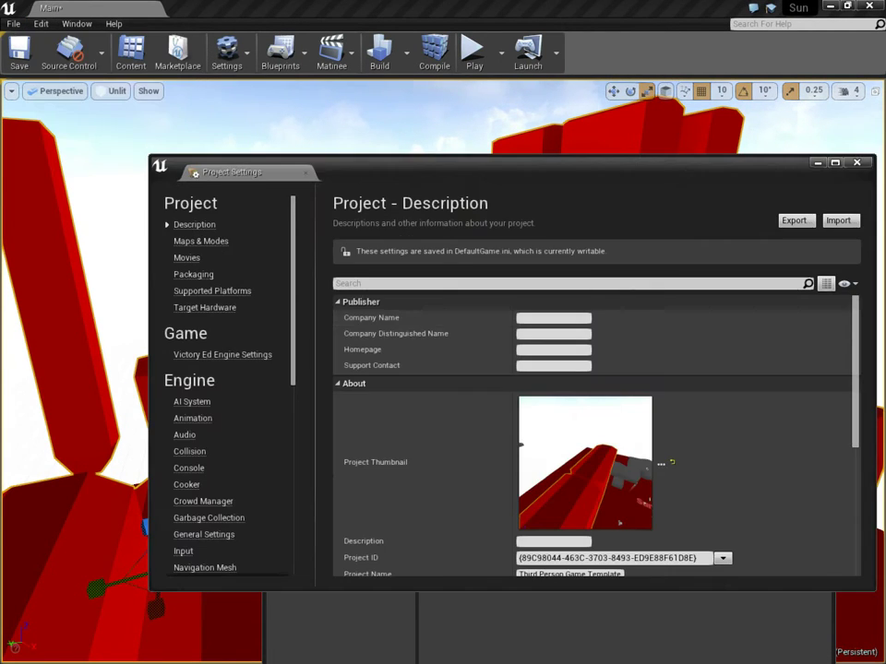
left_click(223, 354)
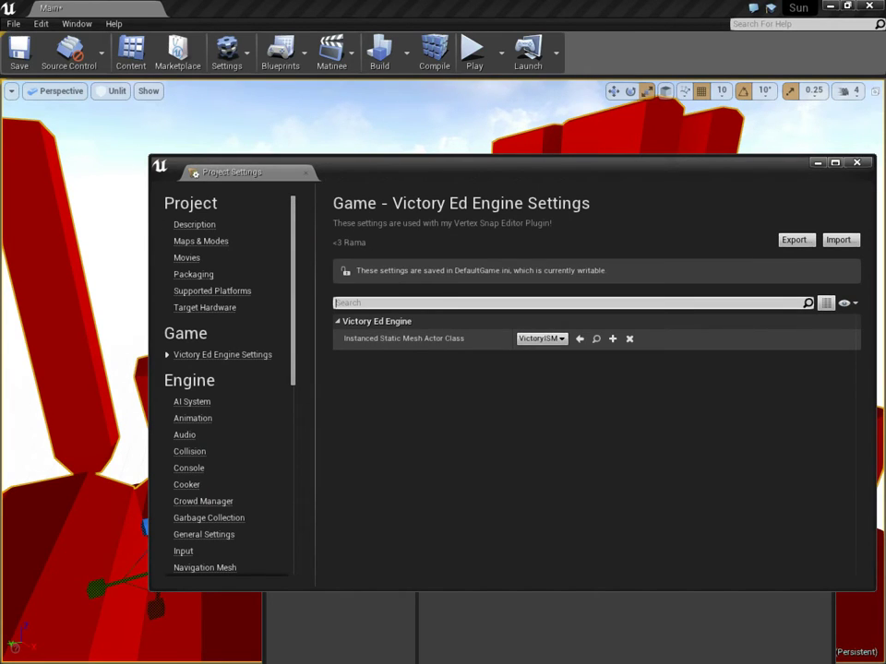
left_click(539, 339)
type("video")
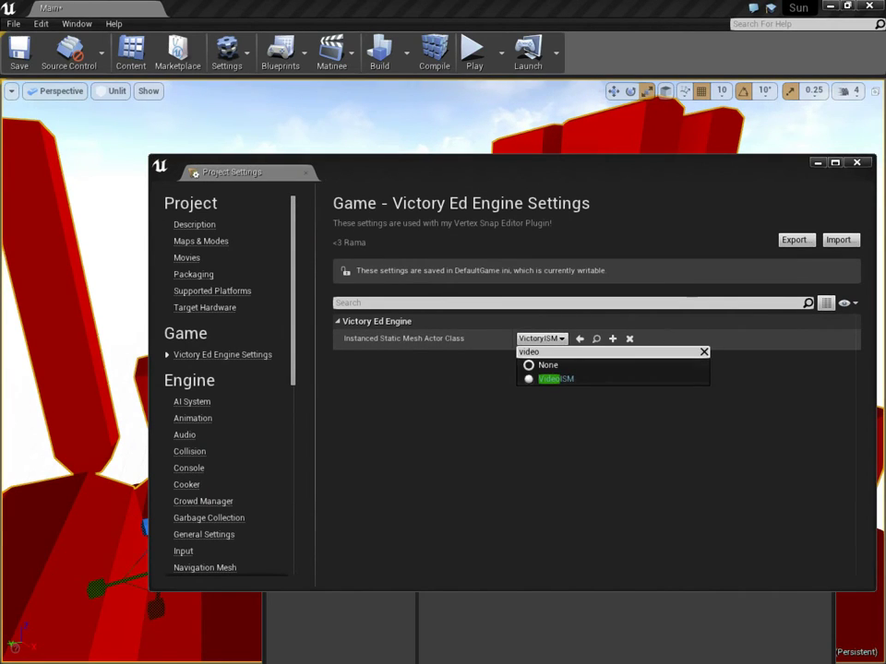
key("Escape")
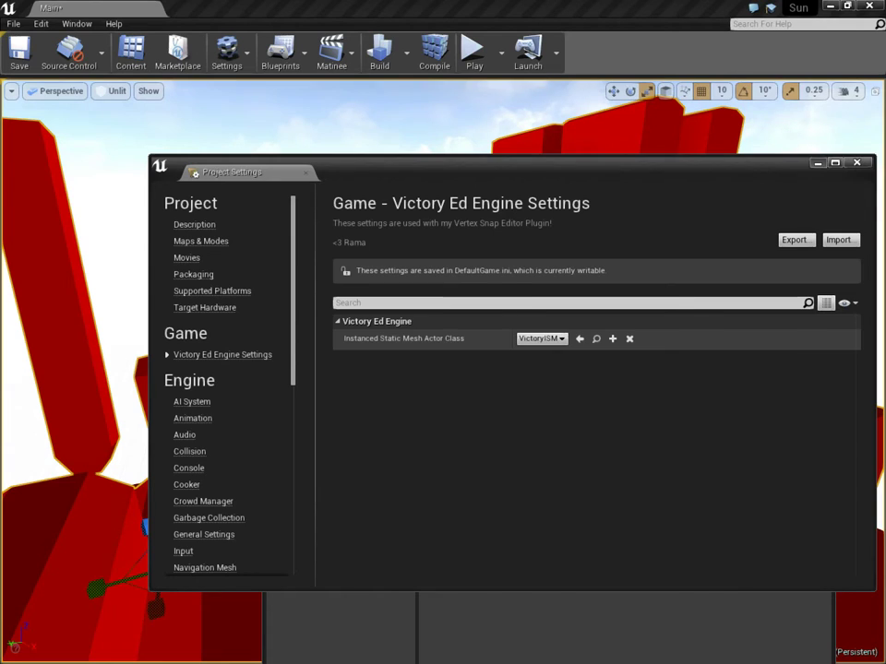
left_click(856, 163)
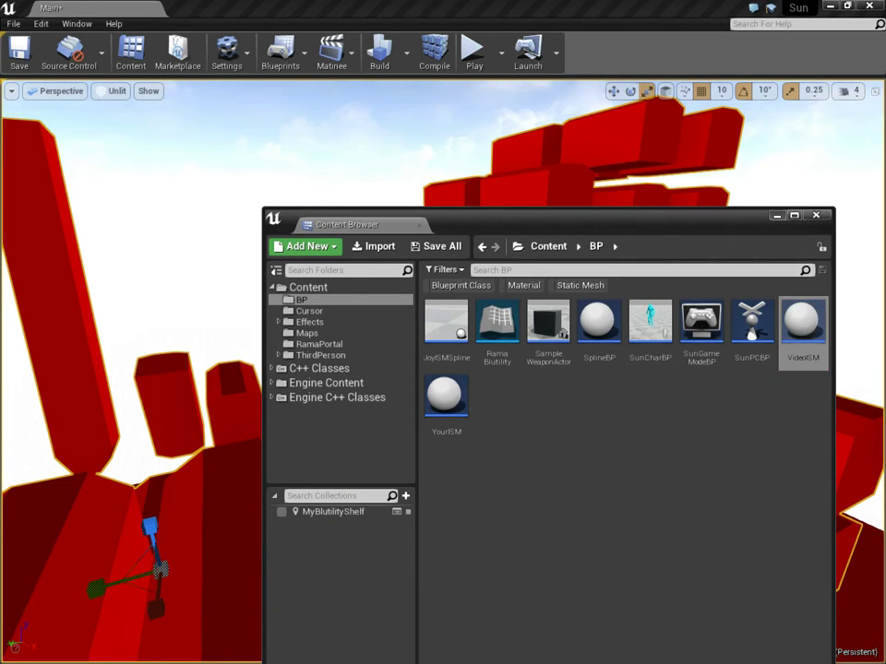
left_click(598, 662)
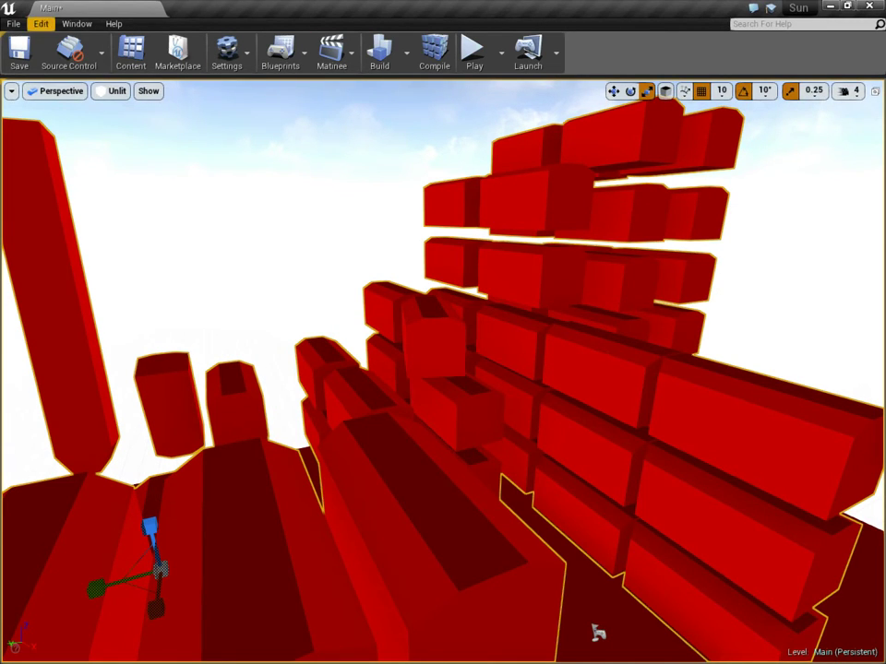
Reopen the Victory Ed Engine Settings, examine the class used for instanced static mesh actors beside the bricks, and return to the level.
left_click(41, 24)
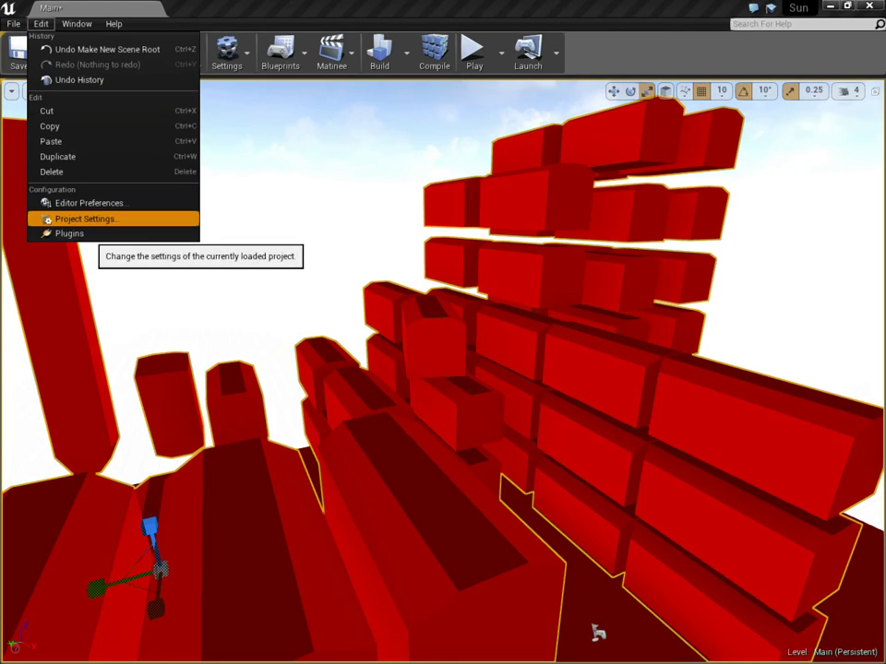
left_click(84, 217)
left_click(222, 355)
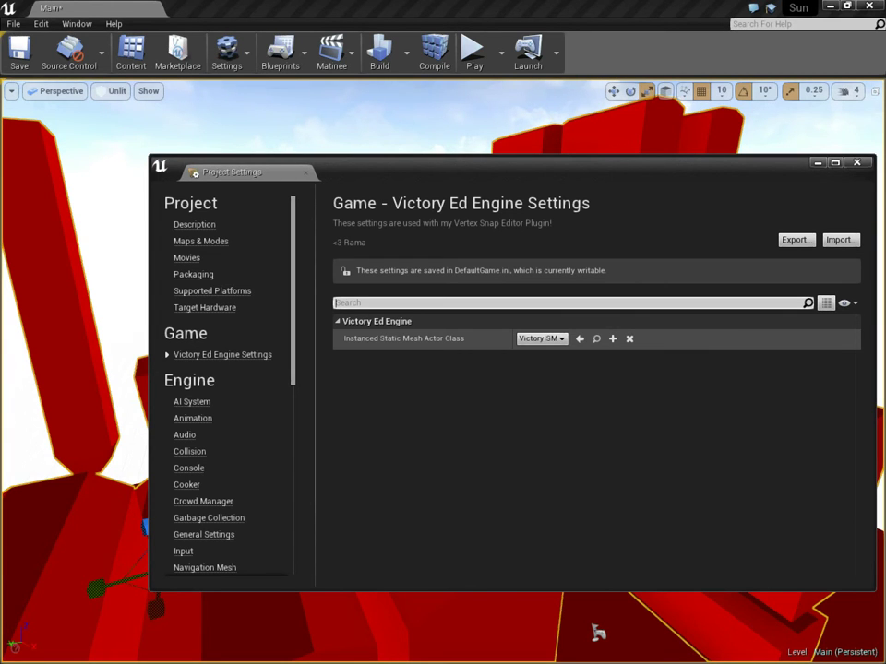
left_click_drag(461, 164, 507, 379)
mouse_move(461, 276)
right_mouse_down()
mouse_move(531, 286)
mouse_move(447, 300)
mouse_move(450, 292)
right_mouse_up()
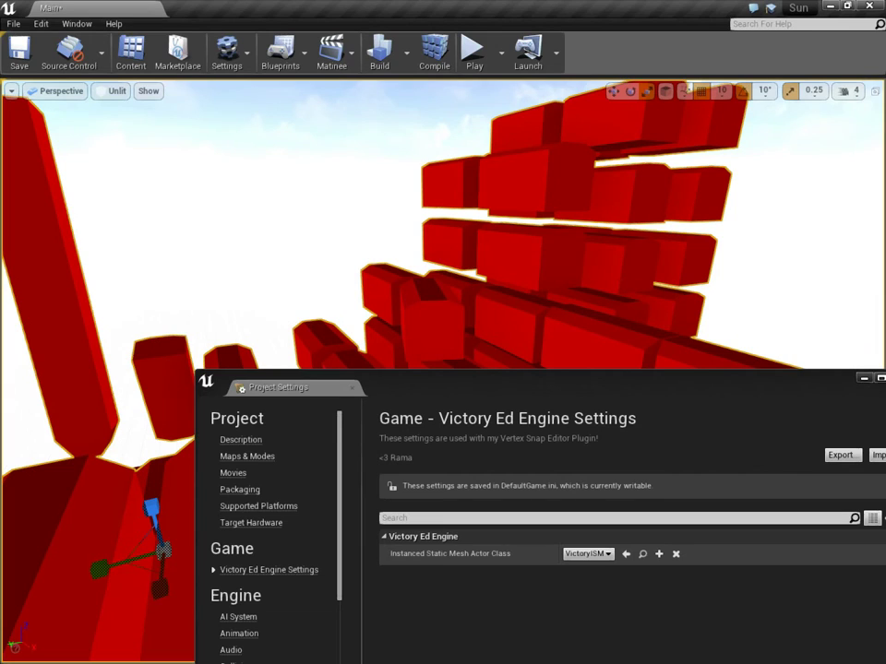
left_click_drag(507, 379, 495, 320)
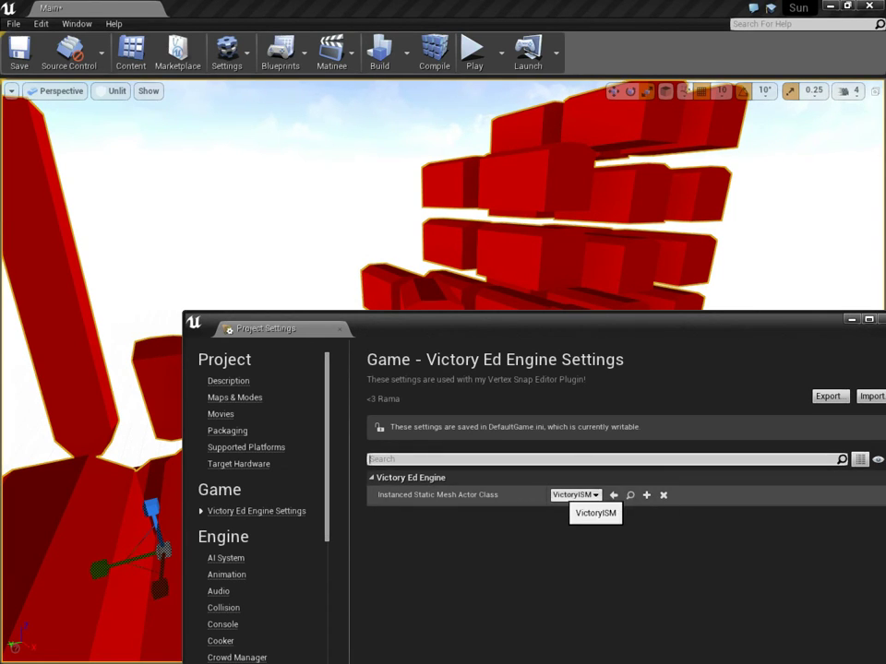
left_click(253, 246)
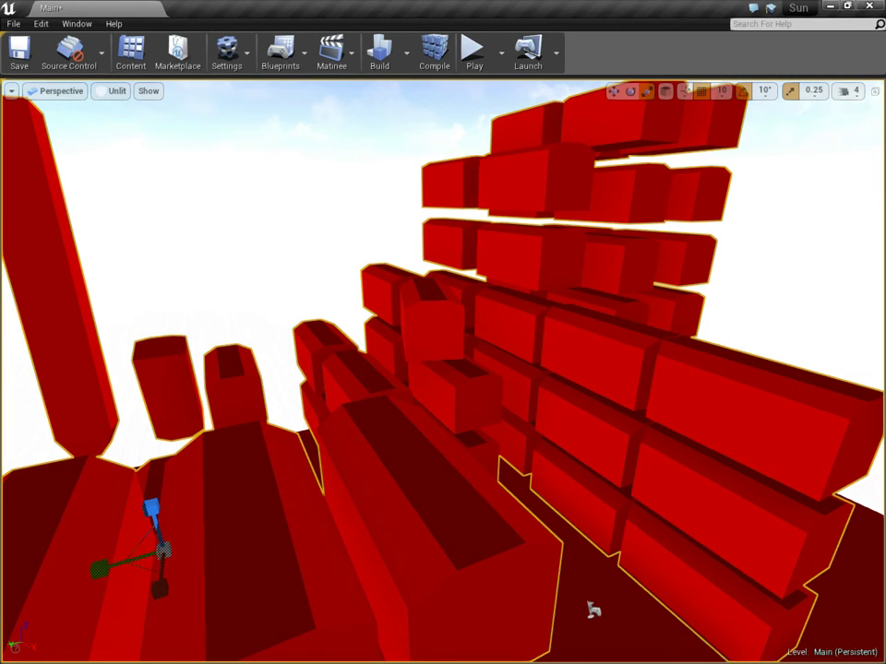
Show the World Settings and World Outliner beside the viewport and select the VictoryISM actor in the Video folder.
mouse_move(325, 438)
right_mouse_down()
mouse_move(249, 406)
mouse_move(325, 438)
right_mouse_up()
key("w")
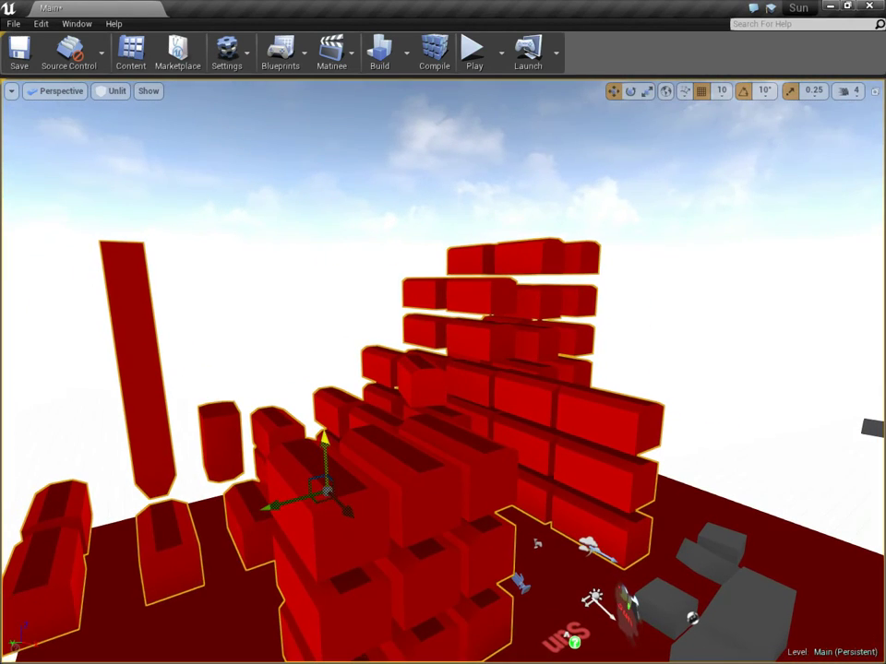
mouse_move(325, 438)
left_mouse_down()
mouse_move(325, 429)
mouse_move(326, 460)
mouse_move(324, 441)
left_mouse_up()
right_click_drag(325, 441, 369, 420)
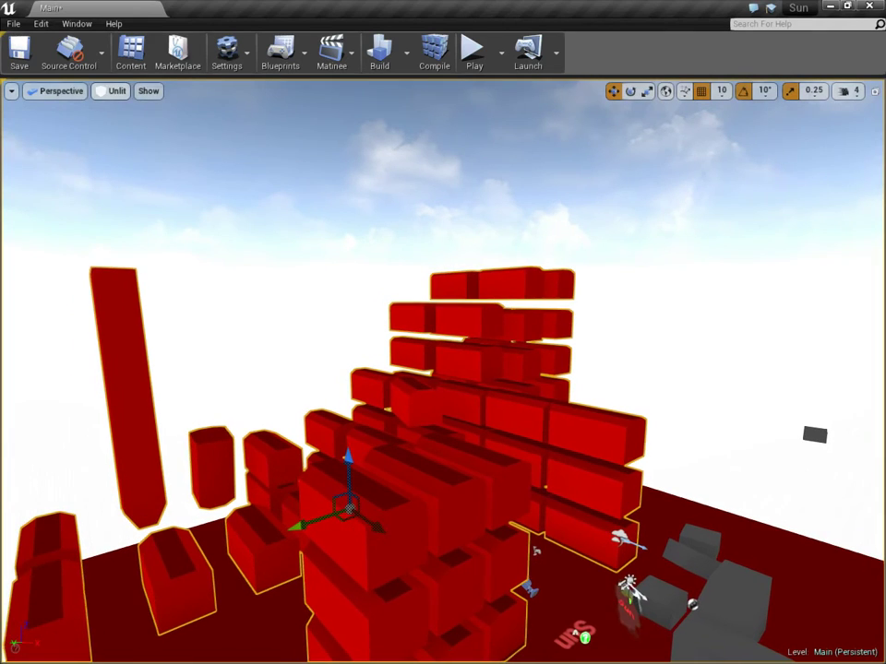
left_click(77, 23)
left_click(99, 172)
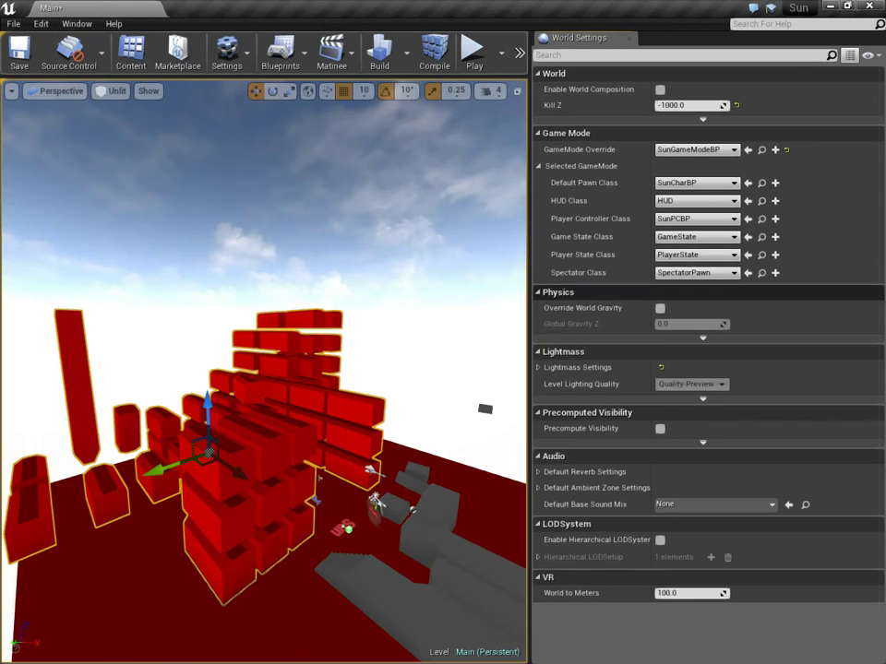
left_click(76, 23)
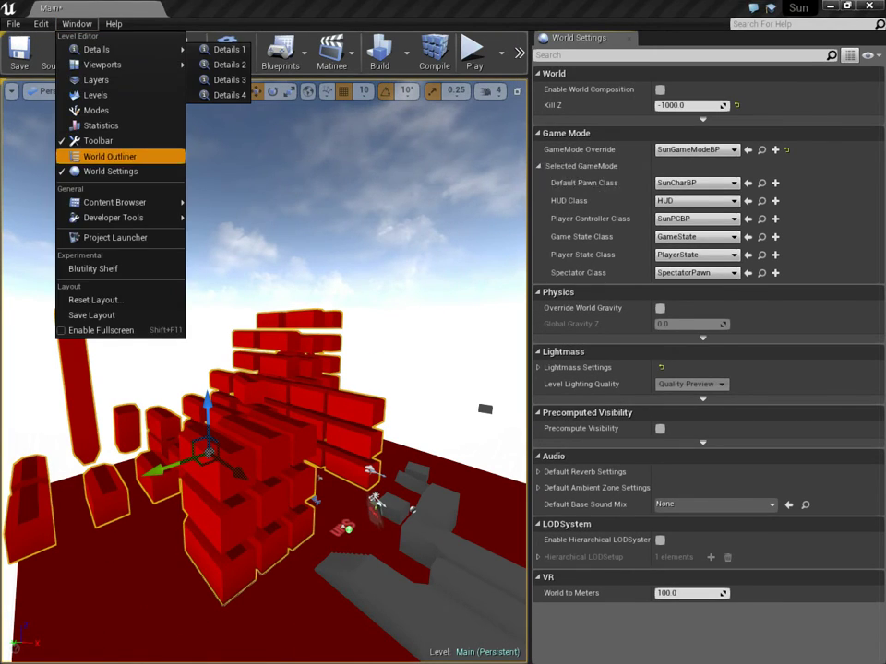
left_click(119, 154)
left_click(634, 166)
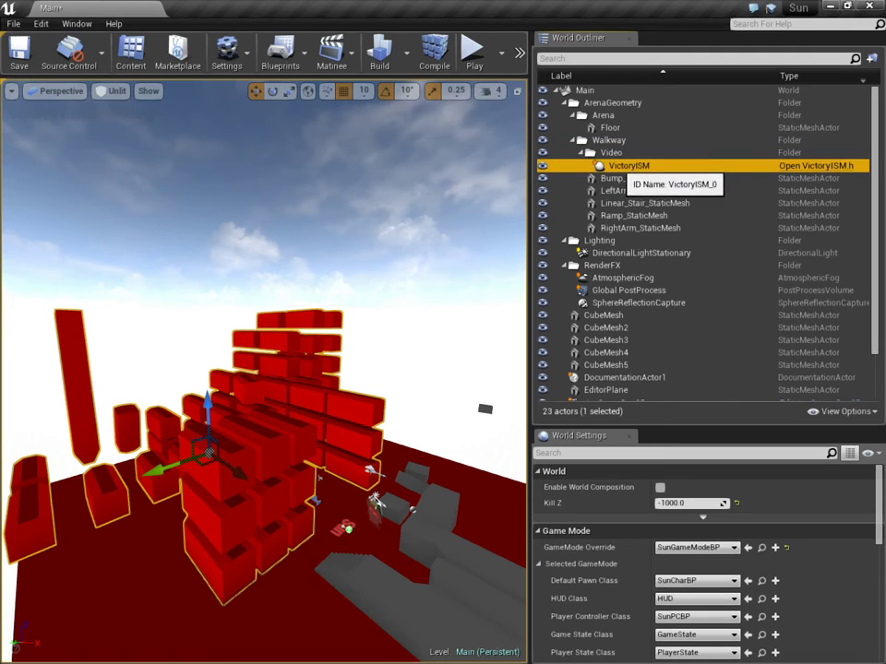
Package the project for Windows (64-bit), accepting the proposed output folder.
left_click(14, 23)
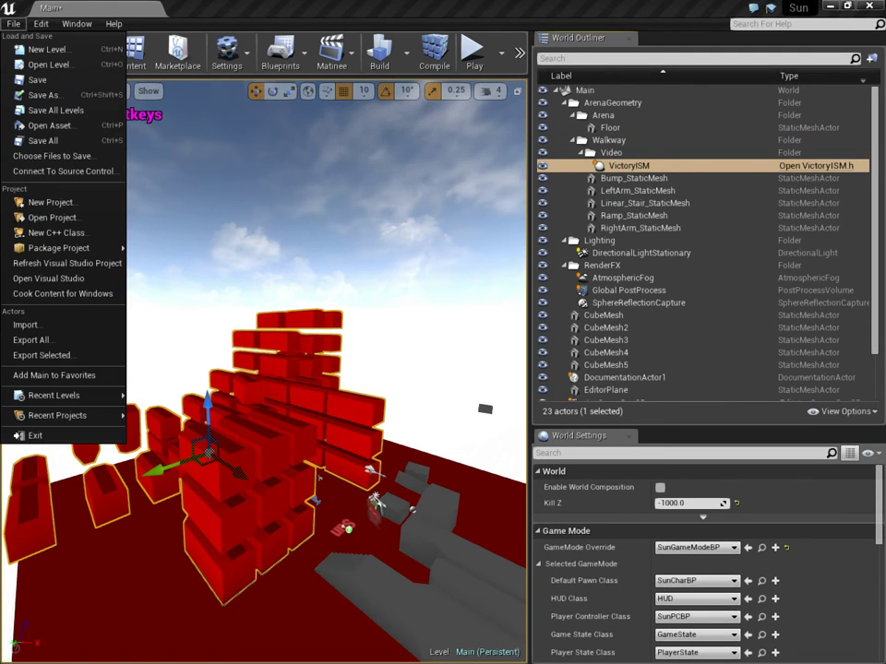
mouse_move(69, 248)
mouse_move(176, 309)
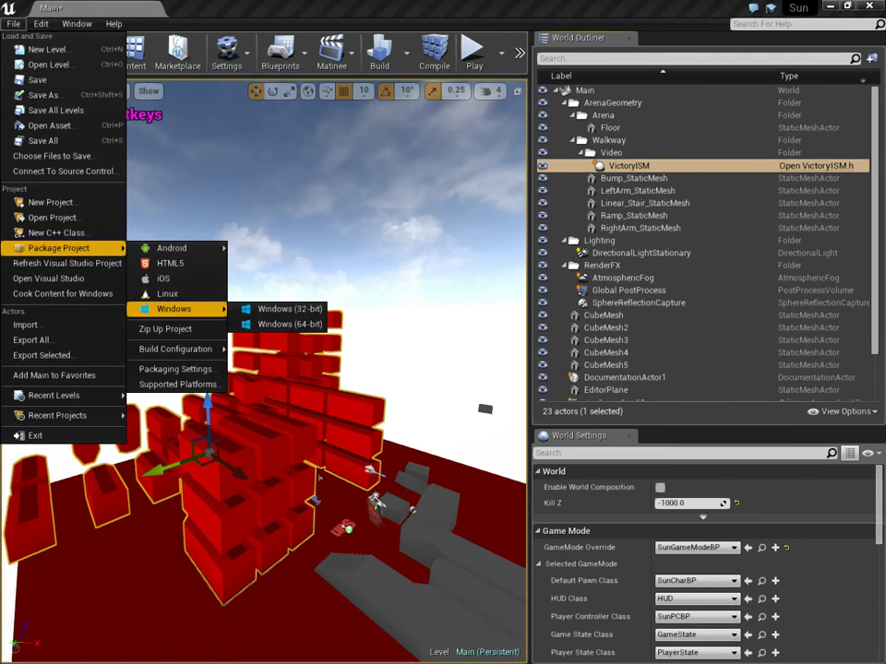
left_click(288, 324)
key("Return")
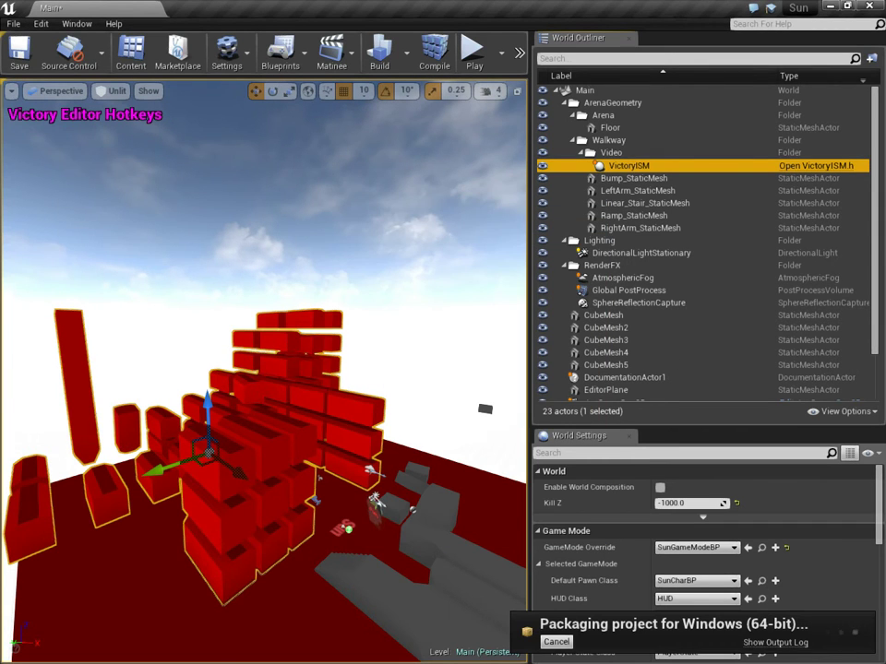
Hide the World Outliner and World Settings, play the level in the editor, and run and jump across the red bricks.
left_click(629, 38)
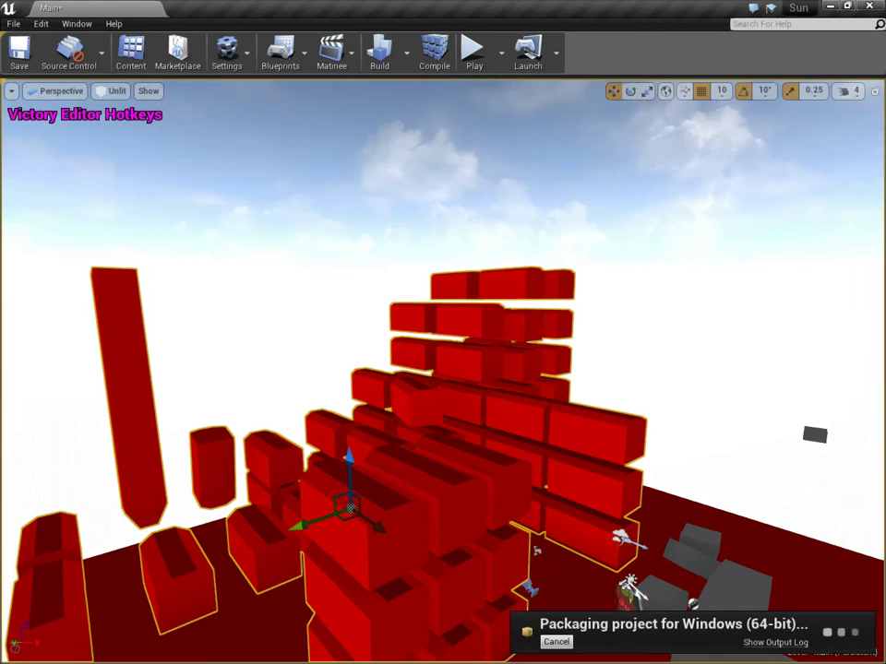
right_click_drag(443, 369, 378, 438)
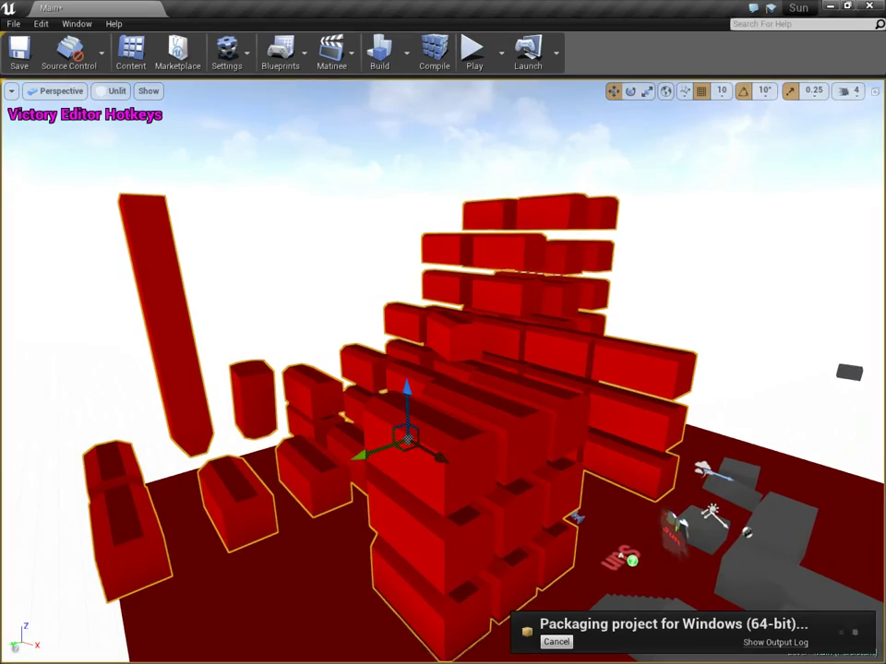
left_click(474, 50)
key("w")
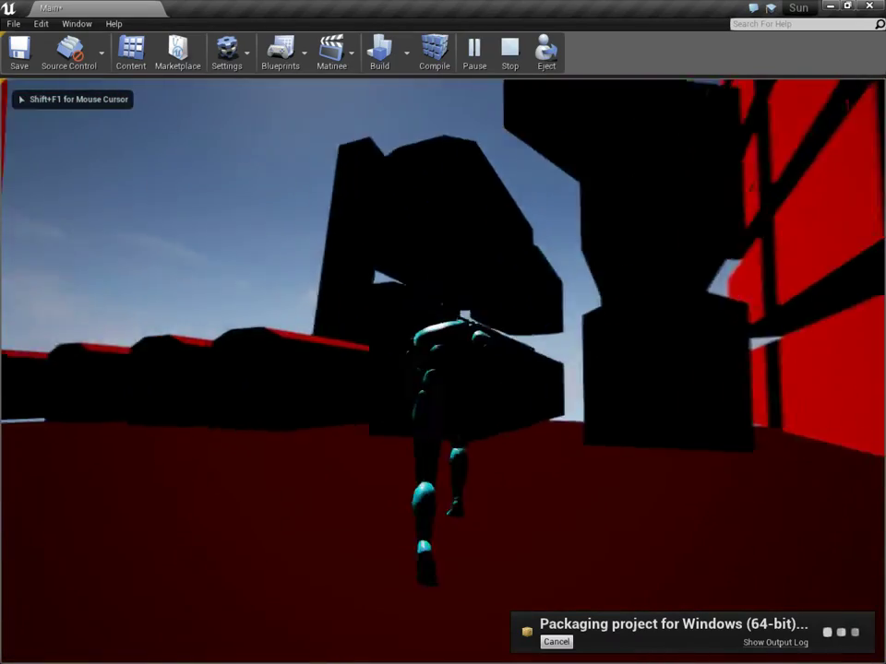
key("space")
key("space")
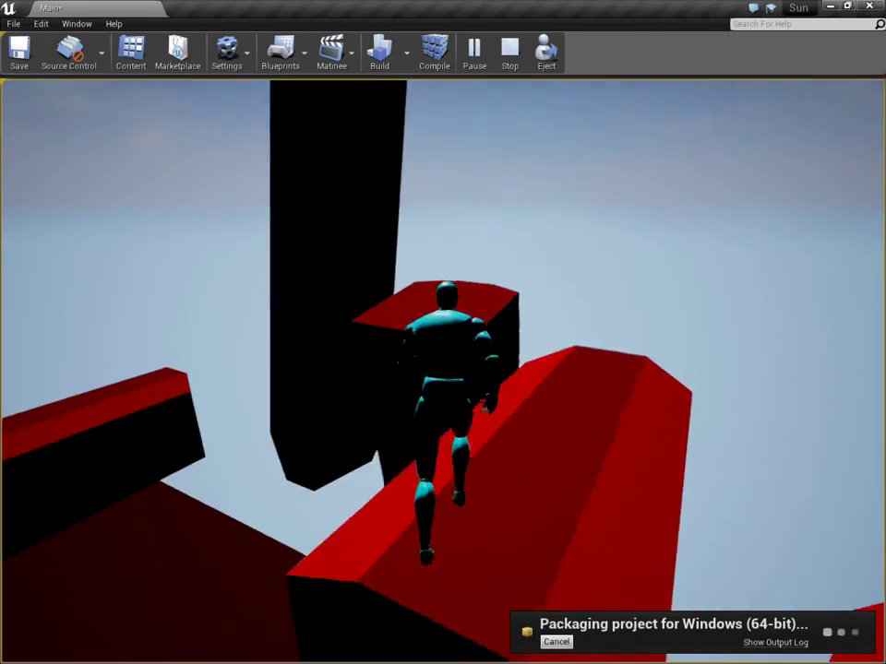
key("space")
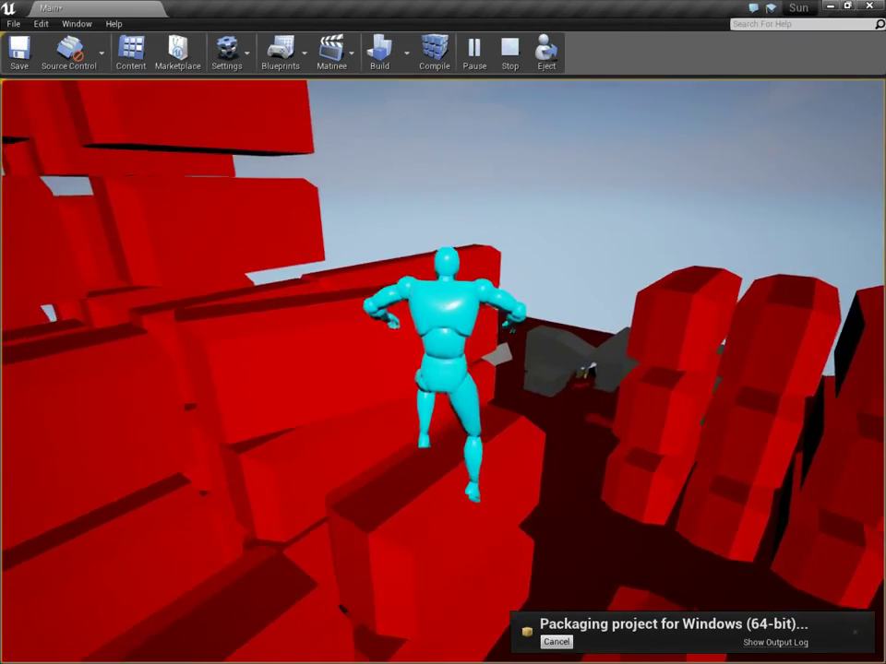
End the play session with the console command "exit".
key("grave")
key("grave")
type("exit")
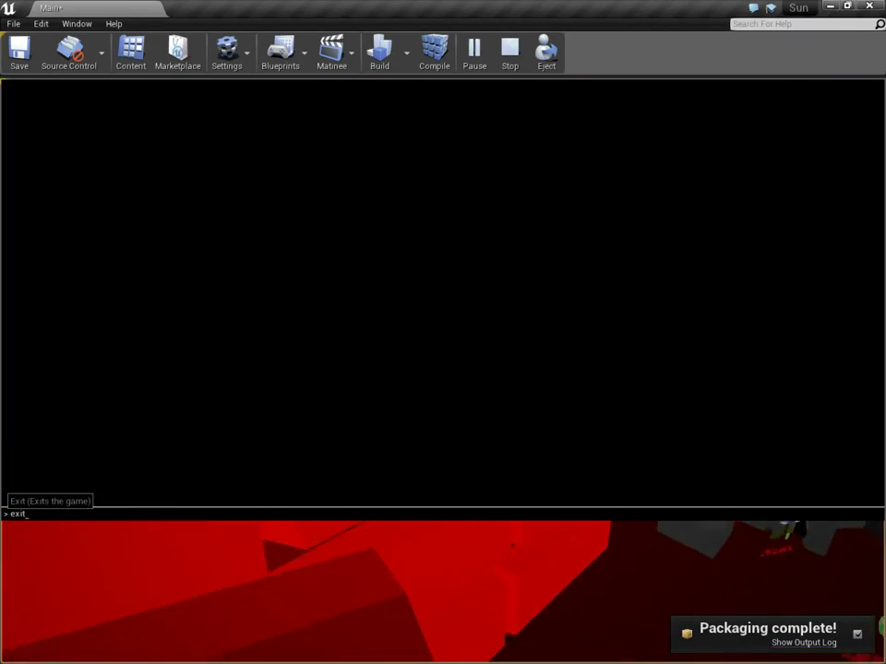
key("Return")
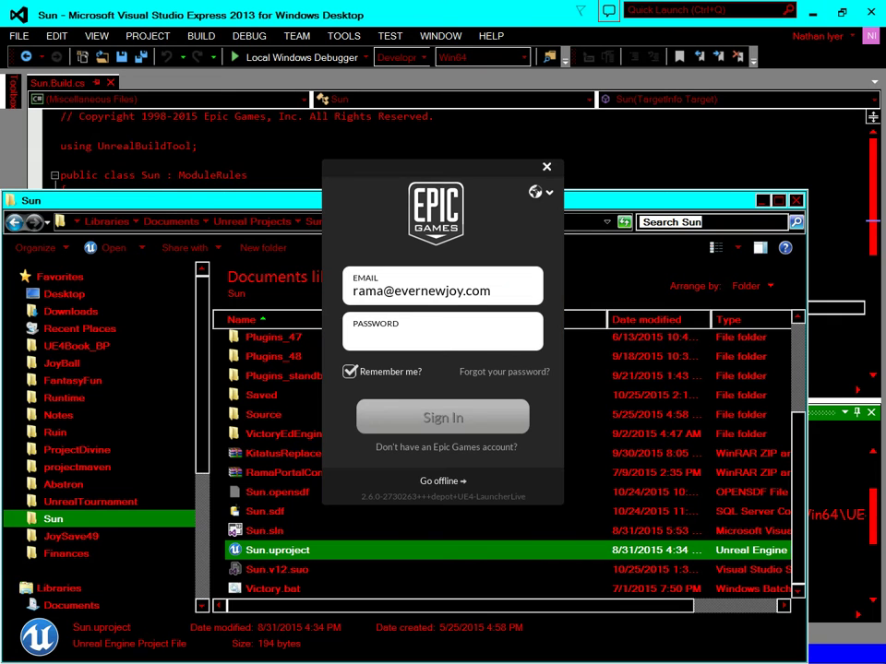
Switch to the file explorer, browse to the packaged game, launch it and jump up onto the red bricks.
left_click_drag(202, 387, 202, 515)
left_click(63, 548)
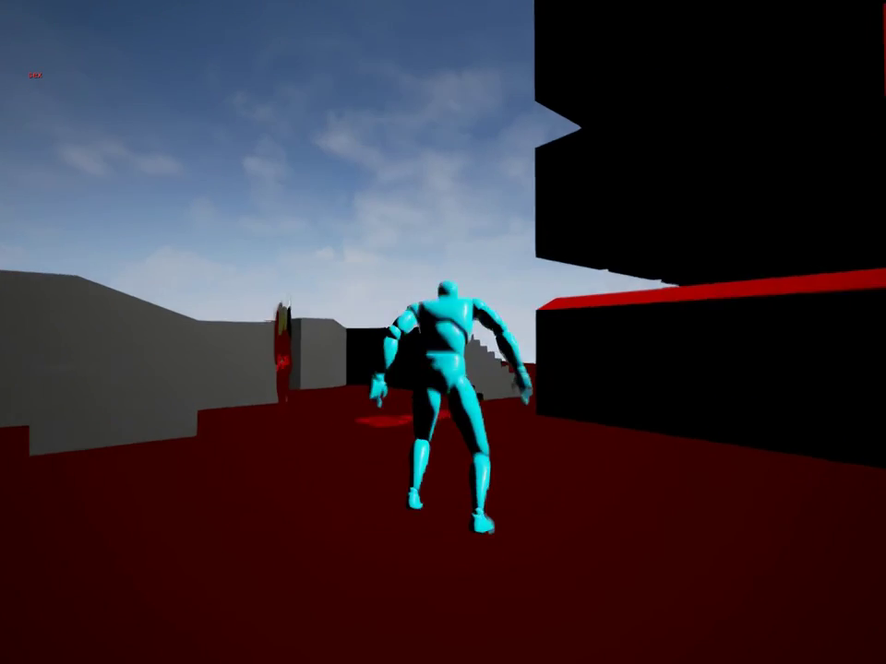
key("space")
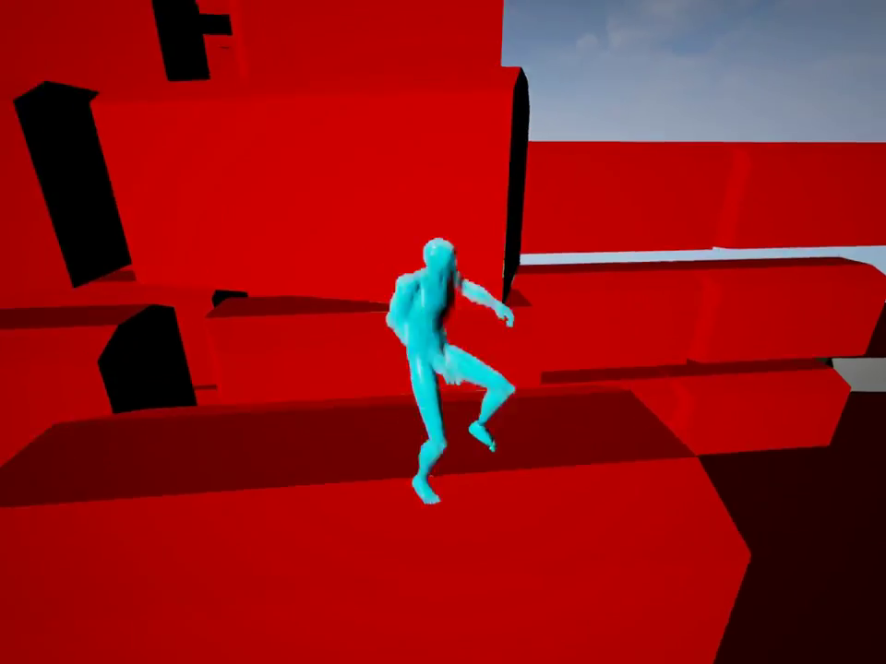
key("space")
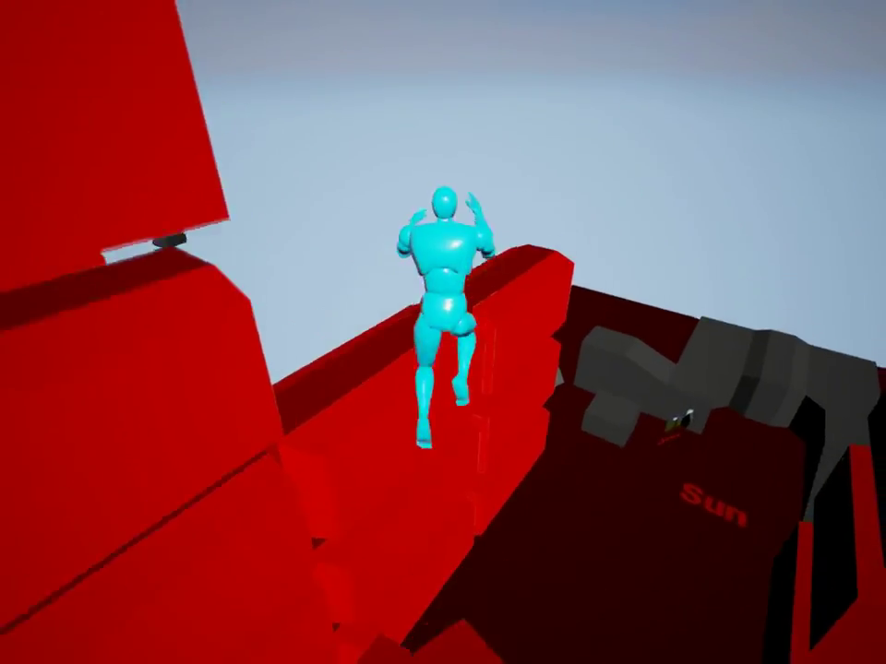
Move the character along the tops of the instanced bricks in the packaged game to check their collision and rendering.
key("w")
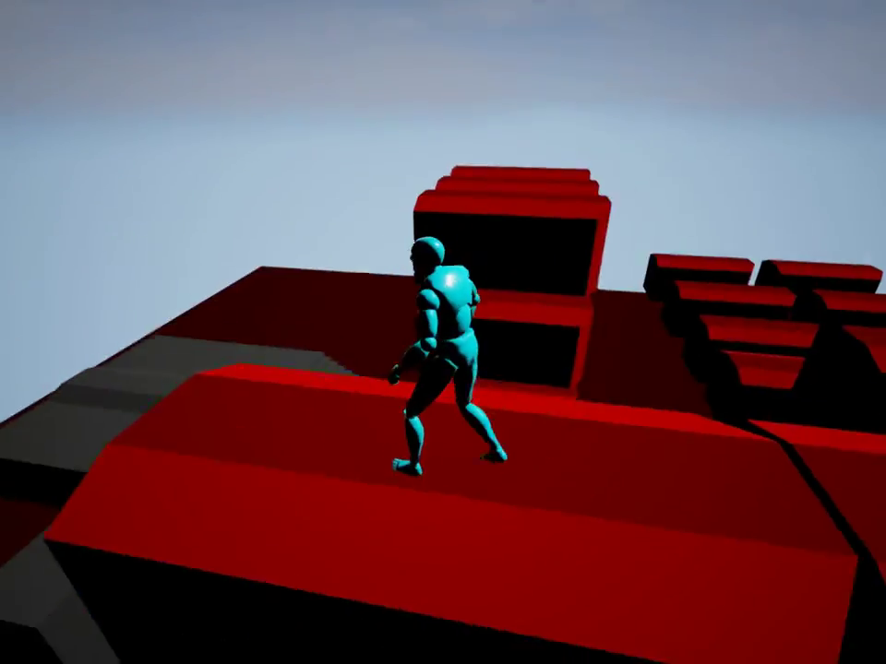
key("d")
key("a")
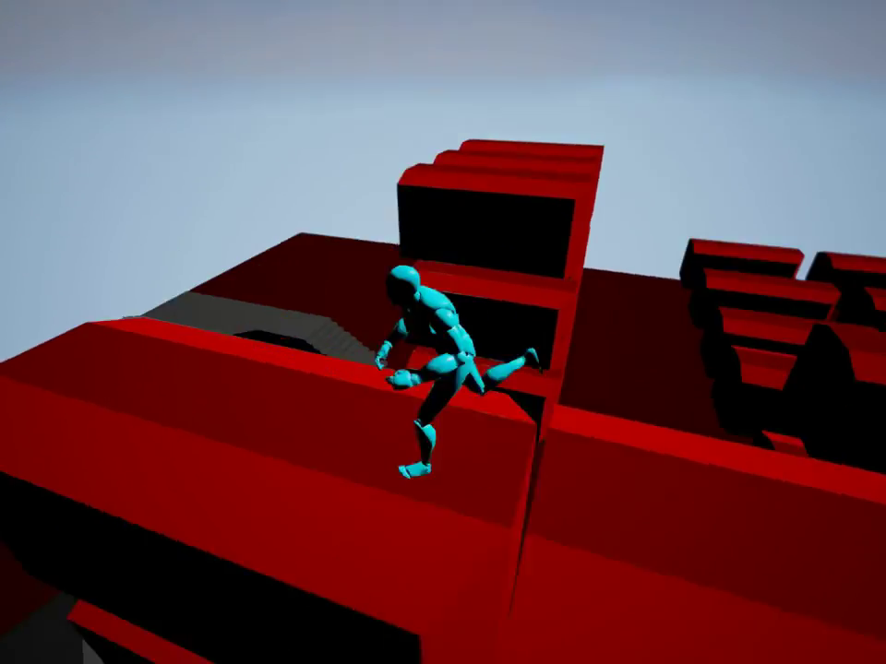
key("w")
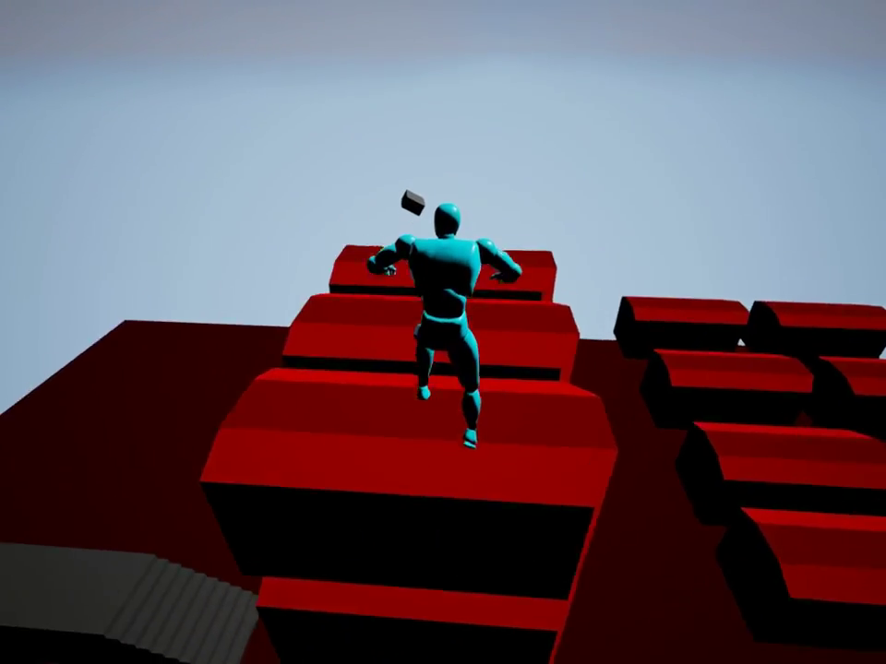
key("w")
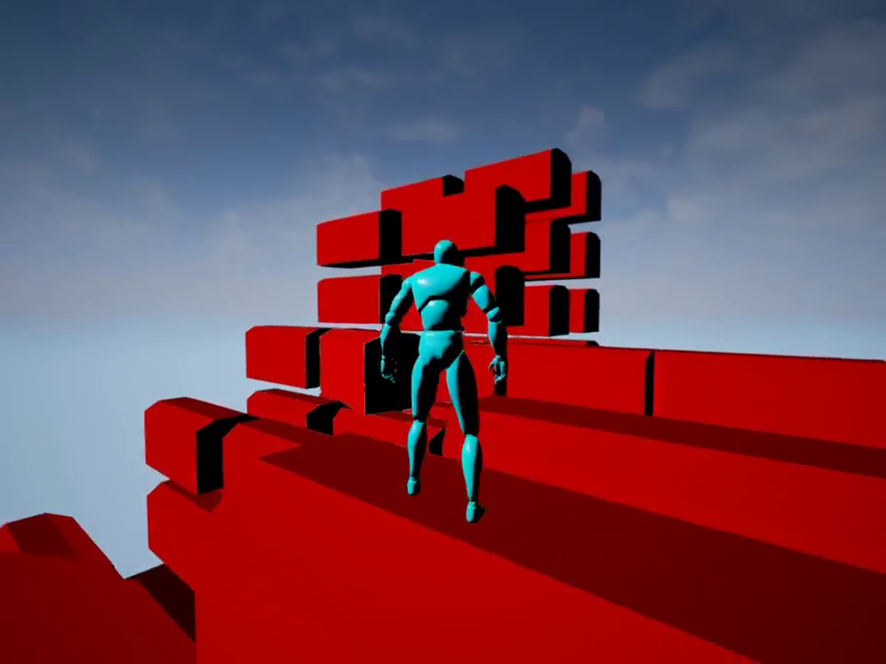
key("w")
key("a")
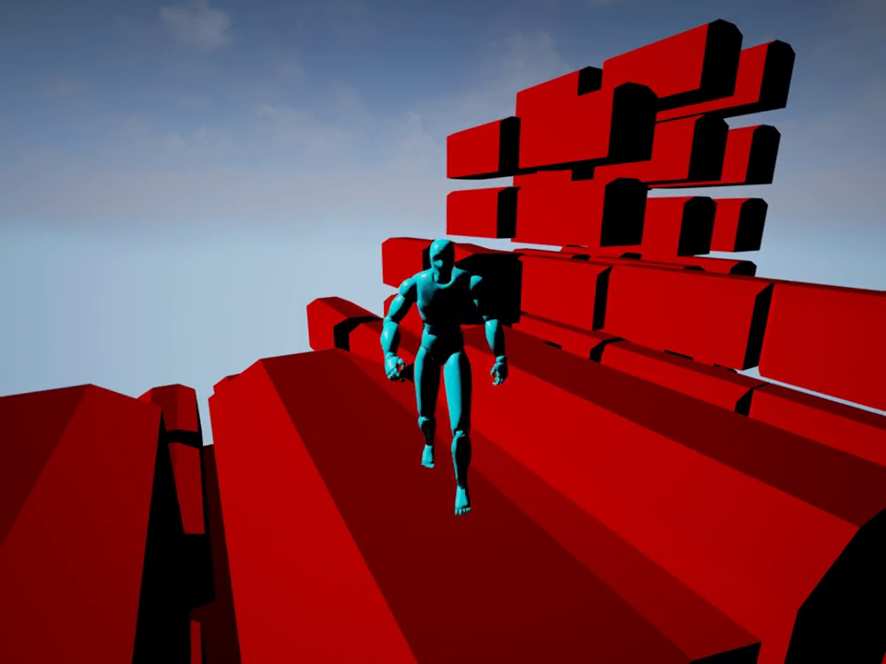
key("d")
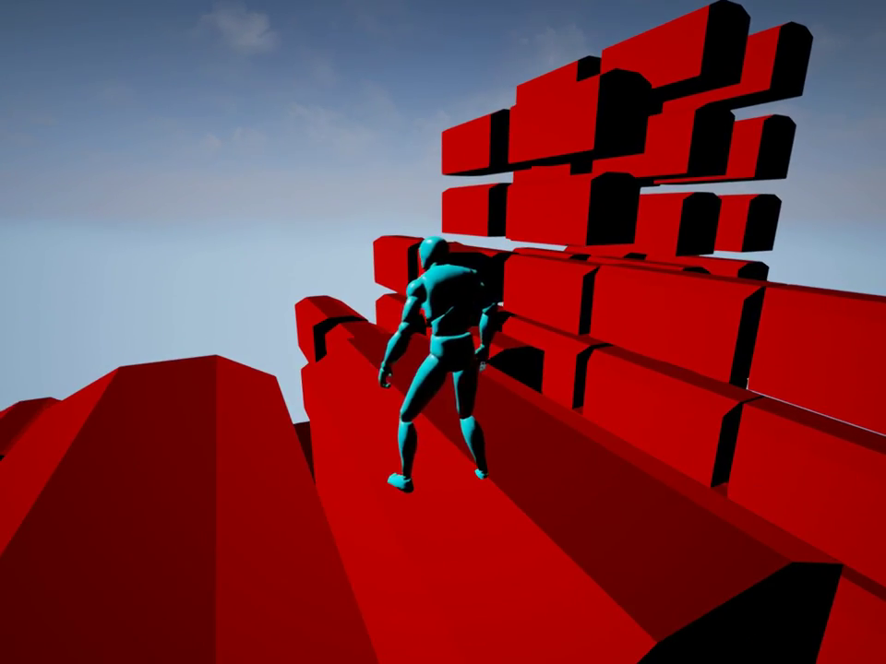